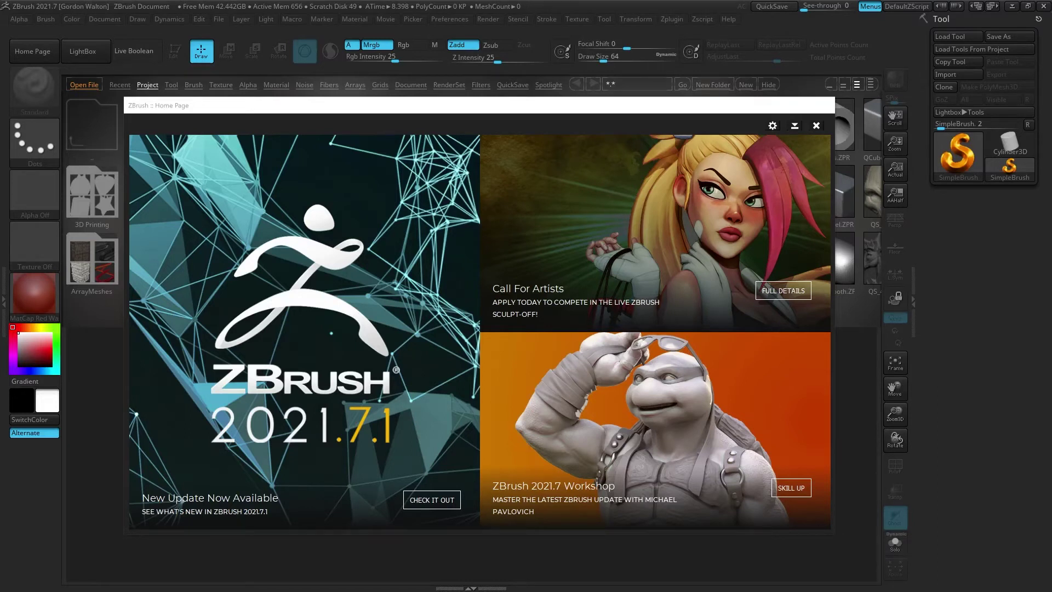
Close the start-up Home Page window and open the ScreenSaver settings in the preferences
{"action": "left_click", "coordinate": [816, 125]}
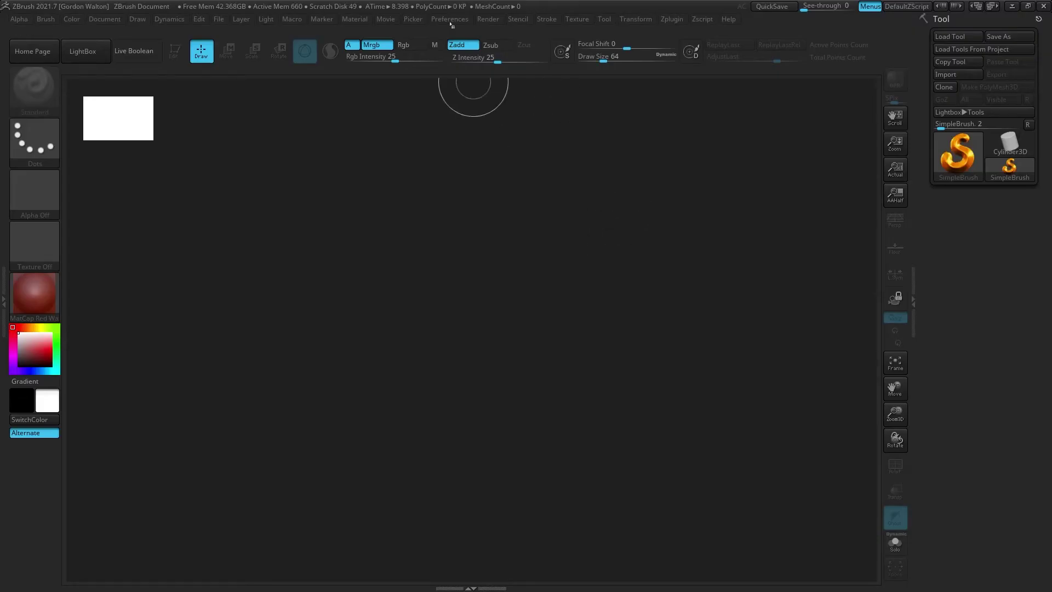
{"action": "left_click", "coordinate": [455, 21]}
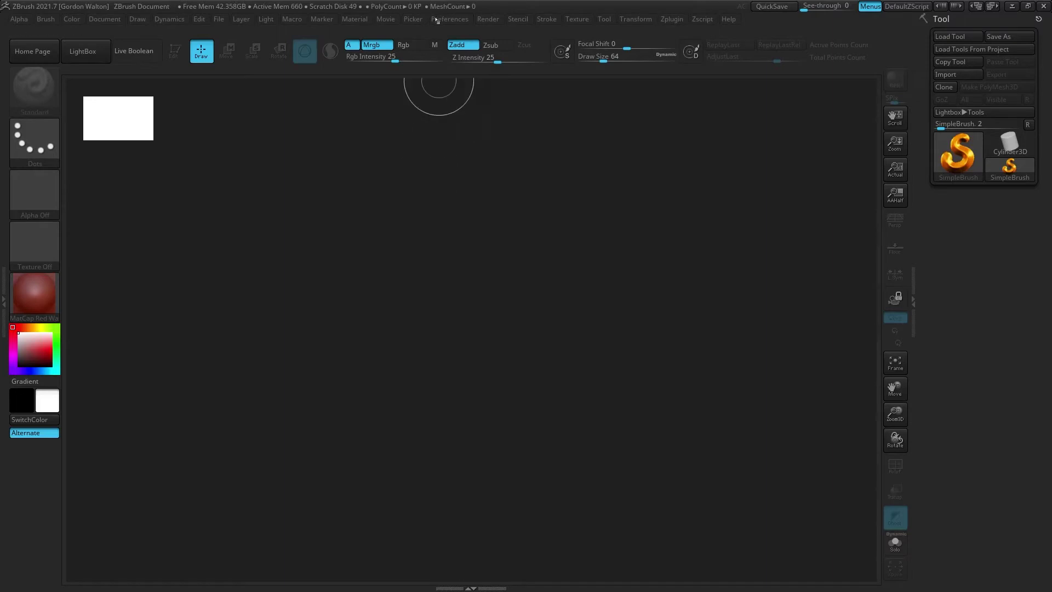
{"action": "left_click", "coordinate": [450, 19]}
{"action": "left_click", "coordinate": [459, 124]}
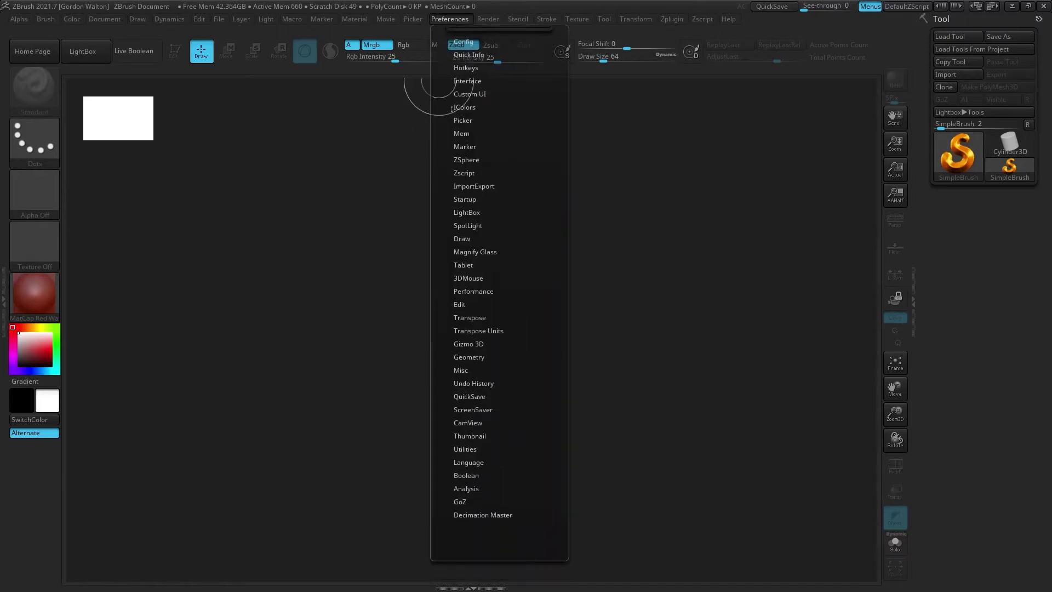
{"action": "left_click", "coordinate": [470, 410]}
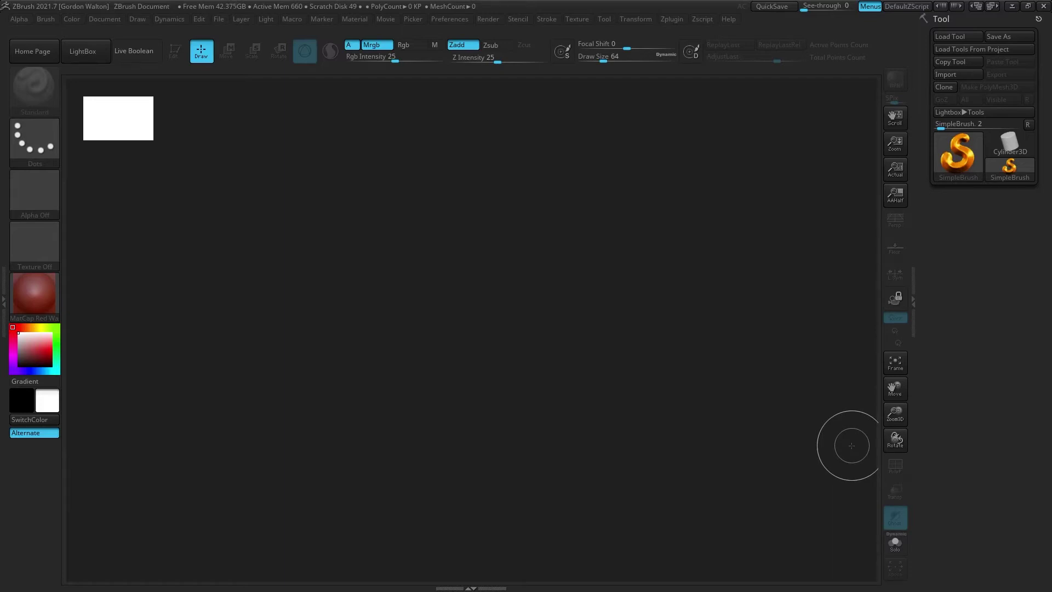
Set the draw size to about 185 and both RGB Intensity and Z Intensity to 29
{"action": "left_click", "coordinate": [37, 302]}
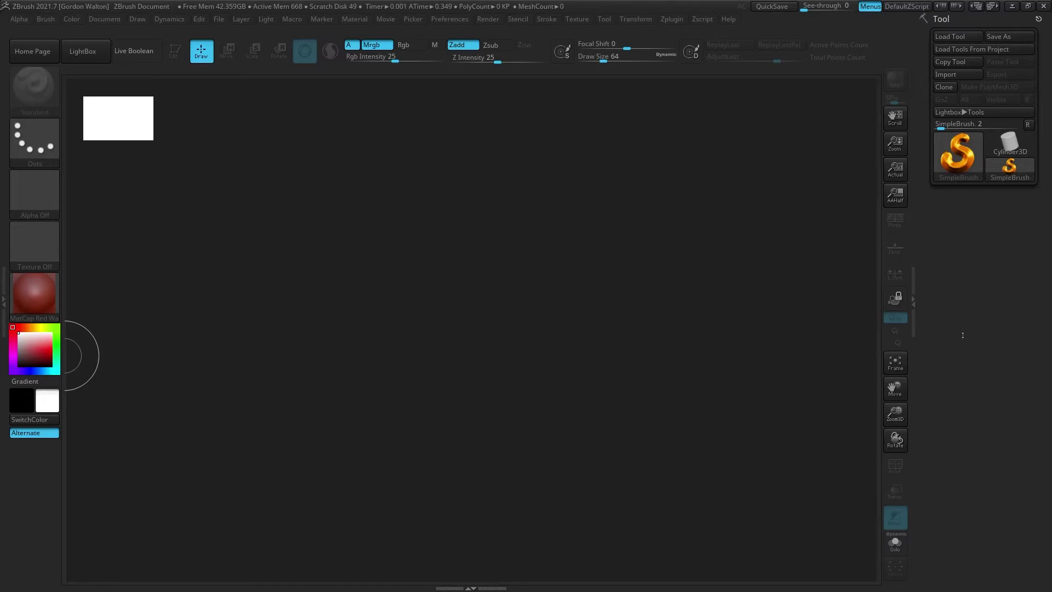
{"action": "left_click_drag", "start_coordinate": [381, 60], "coordinate": [392, 63]}
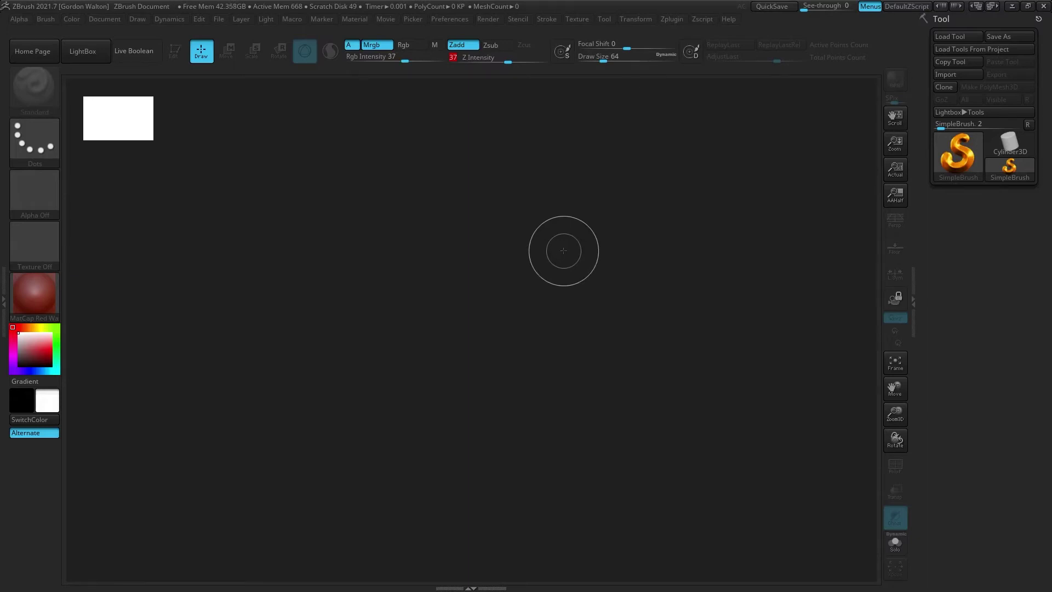
{"action": "mouse_move", "coordinate": [563, 251]}
{"action": "left_mouse_down"}
{"action": "mouse_move", "coordinate": [615, 77]}
{"action": "mouse_move", "coordinate": [554, 185]}
{"action": "left_mouse_up"}
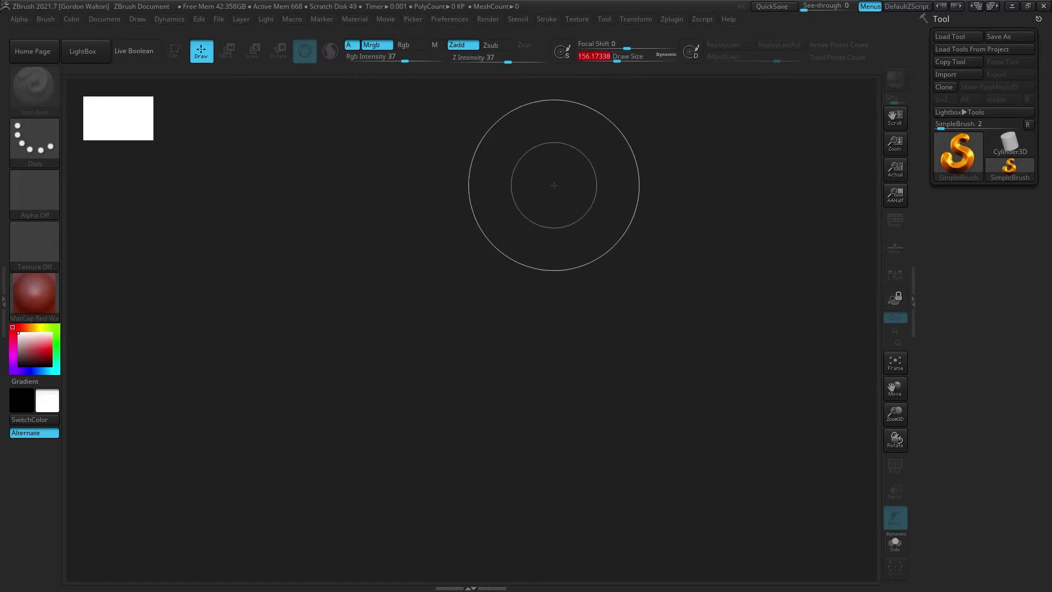
{"action": "left_click_drag", "start_coordinate": [617, 61], "coordinate": [621, 61]}
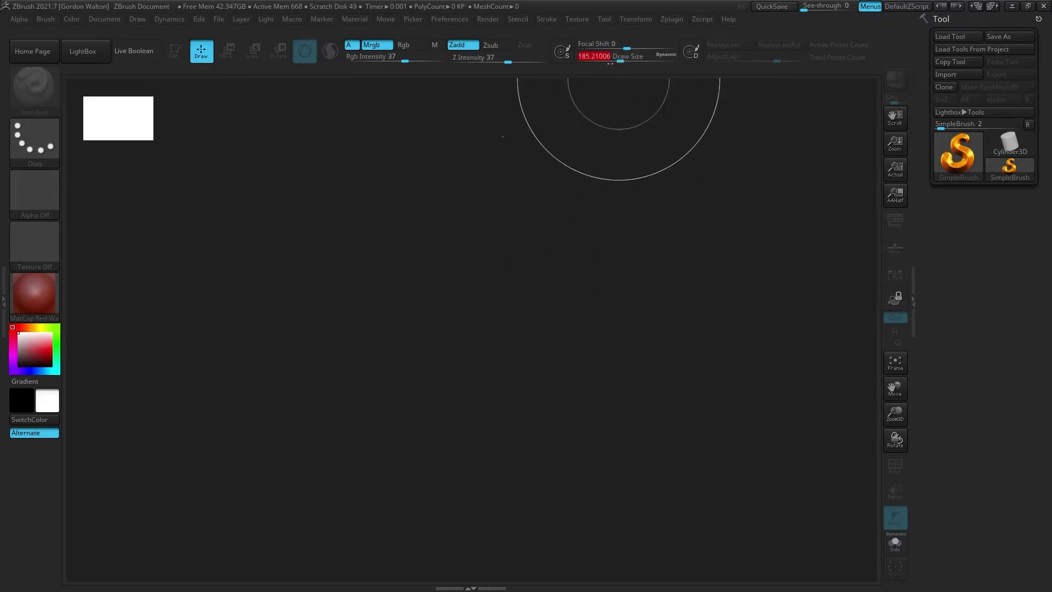
{"action": "left_click_drag", "start_coordinate": [515, 61], "coordinate": [490, 69]}
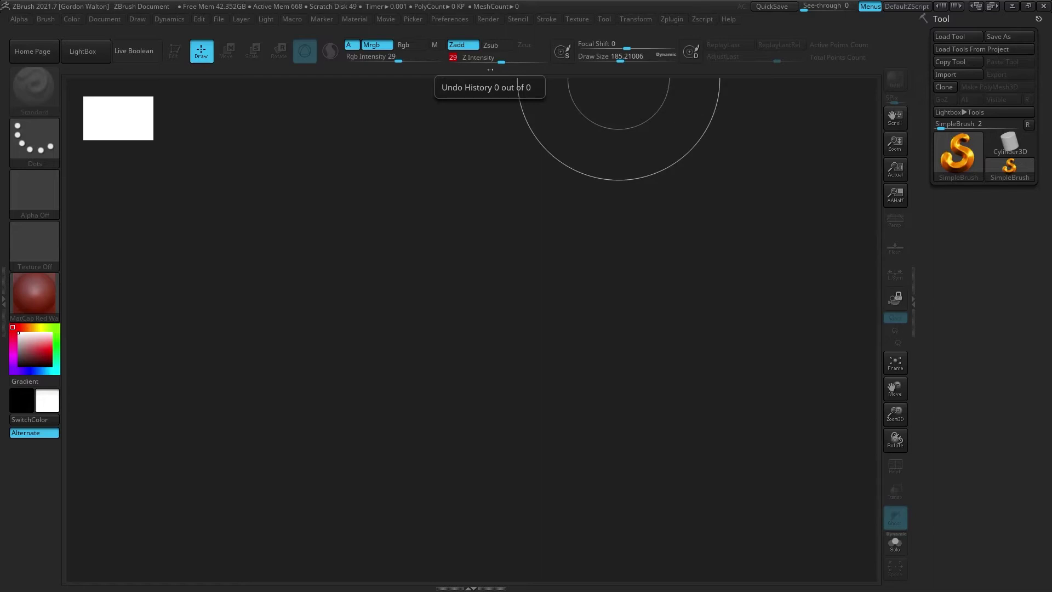
Examine the Brush, Draw, Material, Preferences, Render and Stroke options and read the help description for Zsub
{"action": "left_click", "coordinate": [44, 19]}
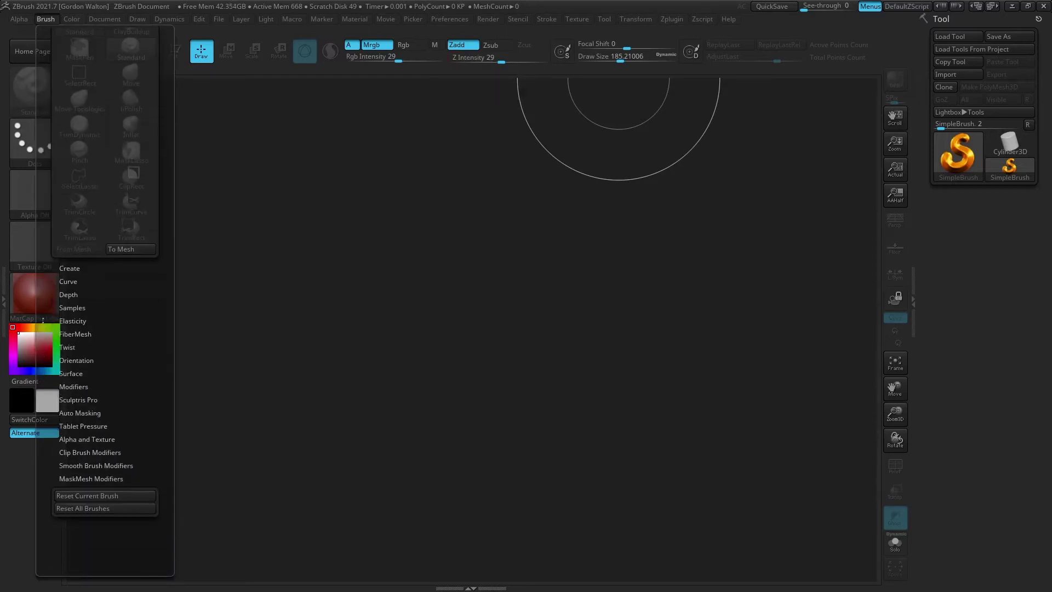
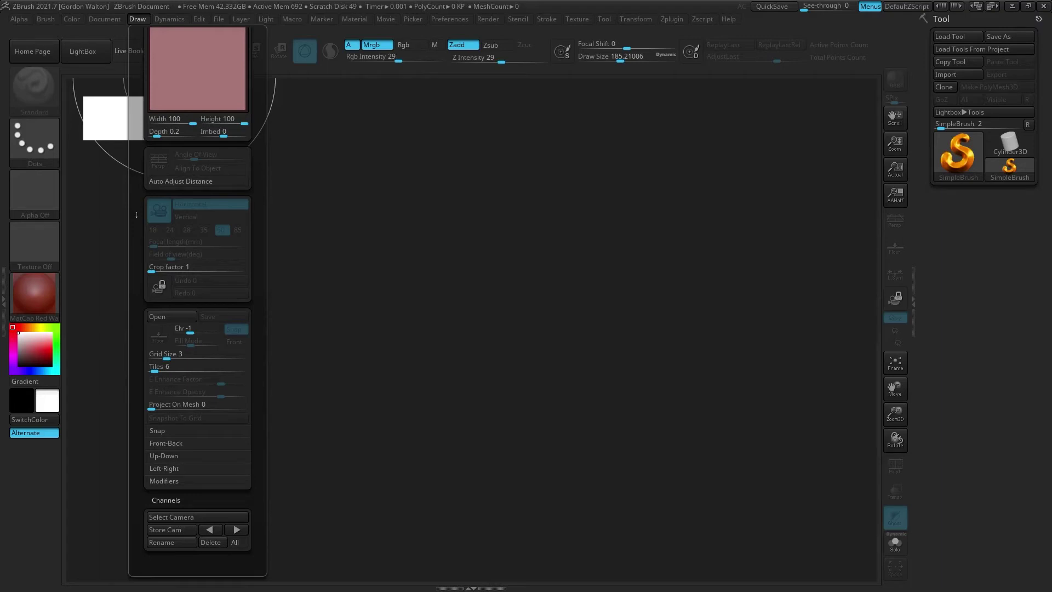
{"action": "left_click", "coordinate": [351, 19]}
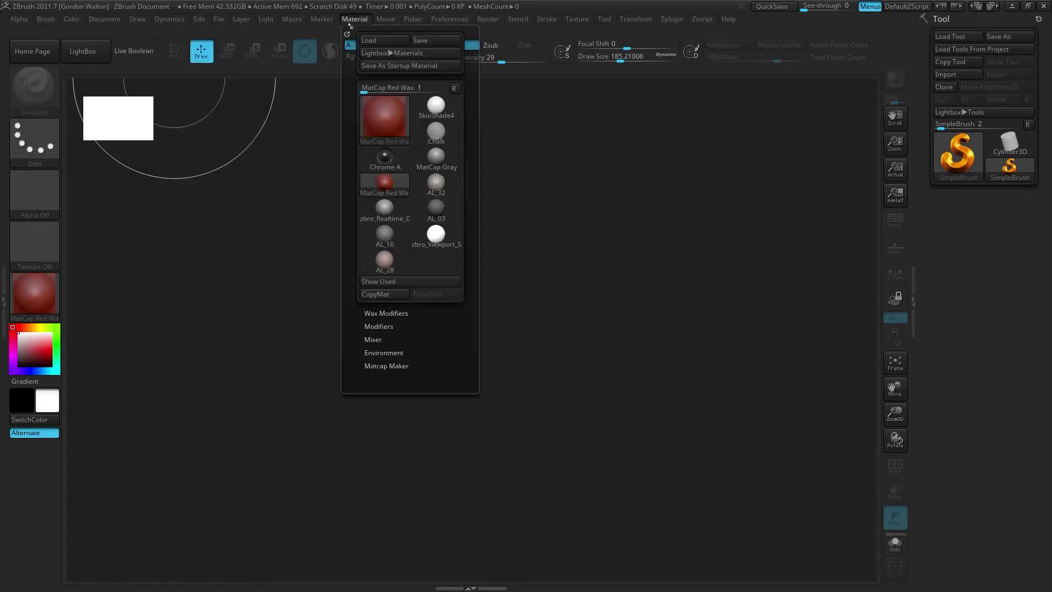
{"action": "left_click", "coordinate": [386, 325]}
{"action": "scroll", "coordinate": [386, 325], "scroll_direction": "down", "scroll_amount": 2}
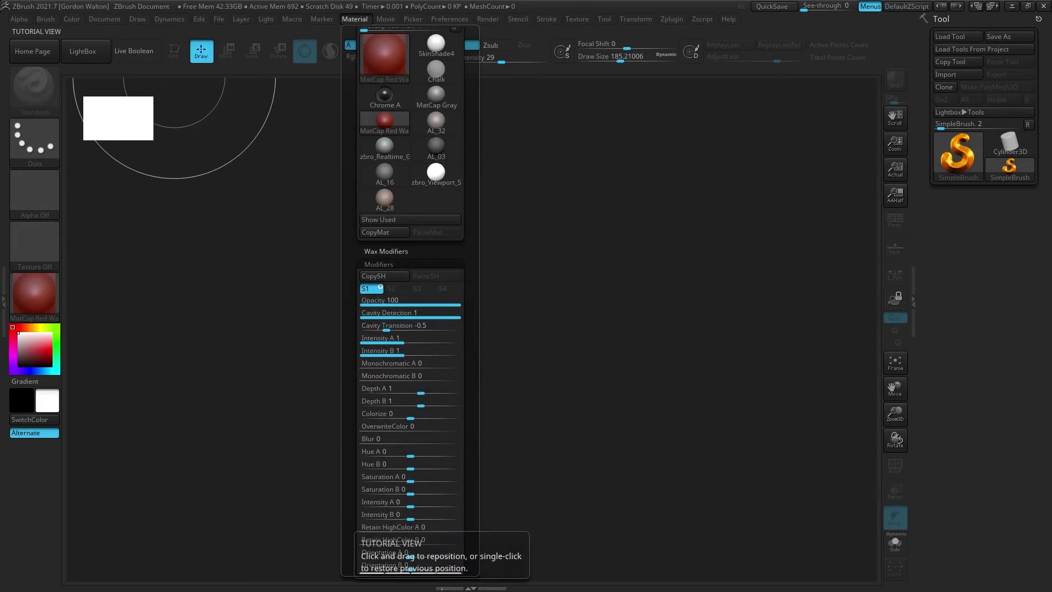
{"action": "left_click", "coordinate": [450, 20]}
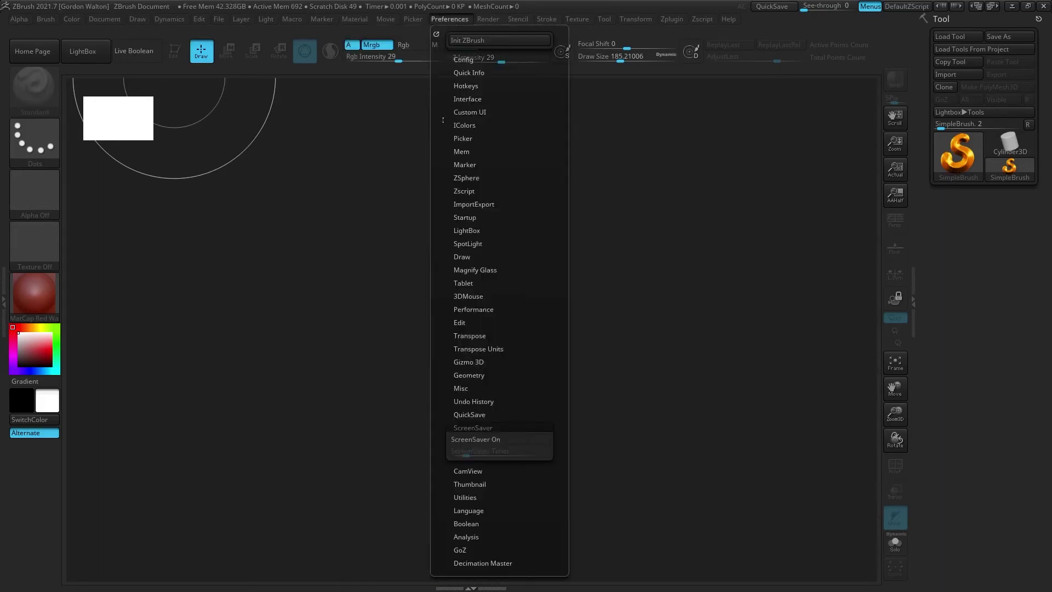
{"action": "scroll", "coordinate": [444, 111], "scroll_direction": "down", "scroll_amount": 2}
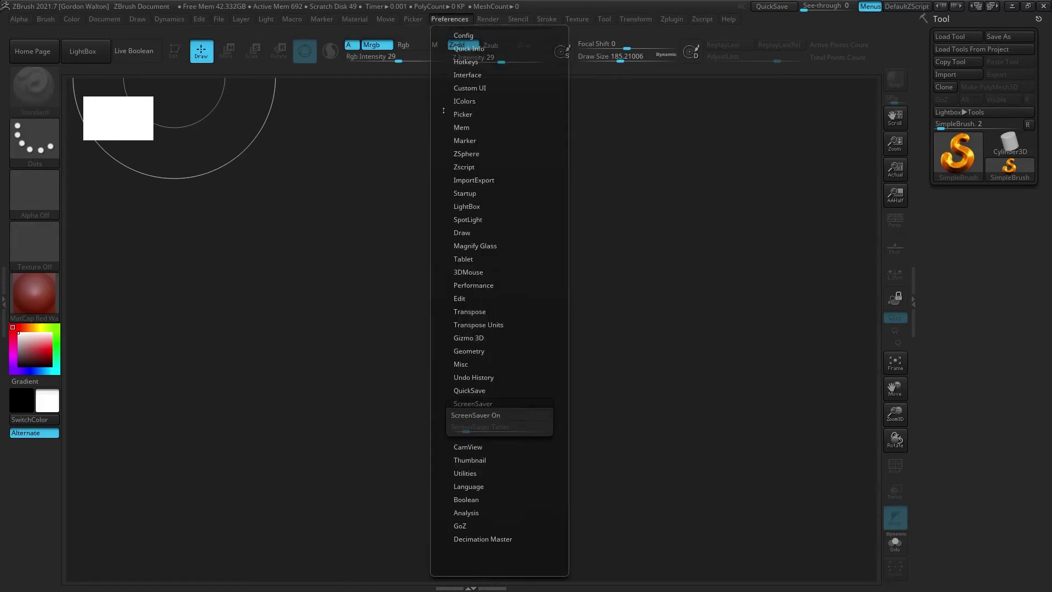
{"action": "scroll", "coordinate": [435, 341], "scroll_direction": "down", "scroll_amount": 3}
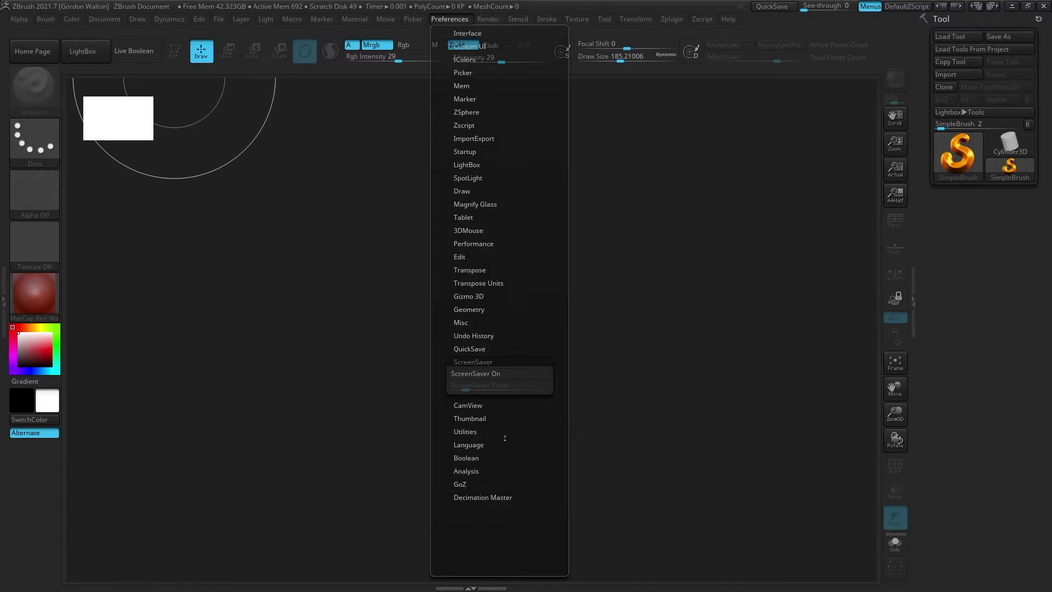
{"action": "scroll", "coordinate": [505, 438], "scroll_direction": "up", "scroll_amount": 5}
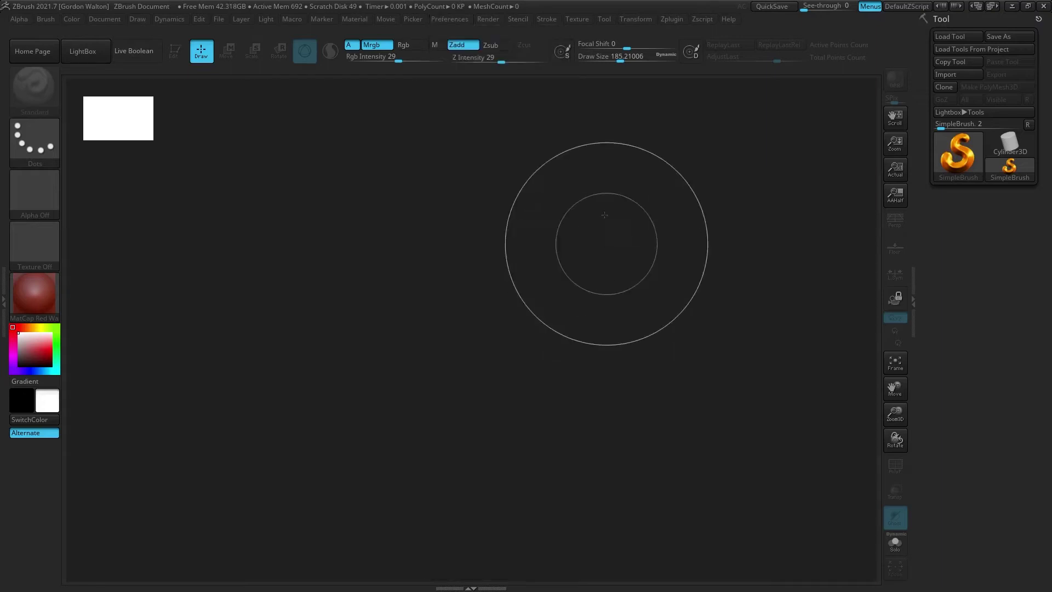
{"action": "left_click", "coordinate": [489, 20]}
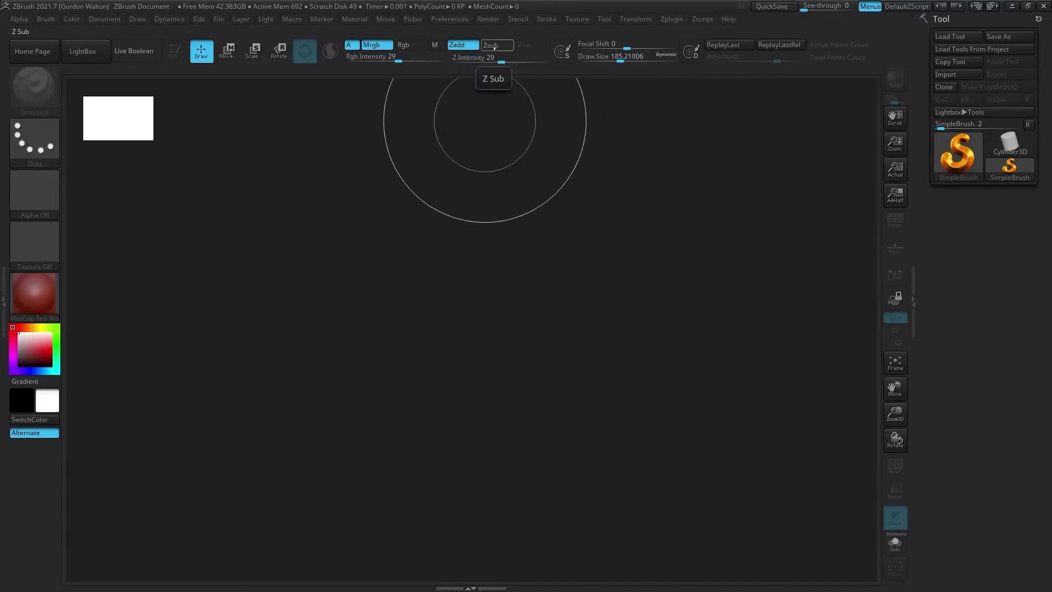
{"action": "key", "text": "ctrl"}
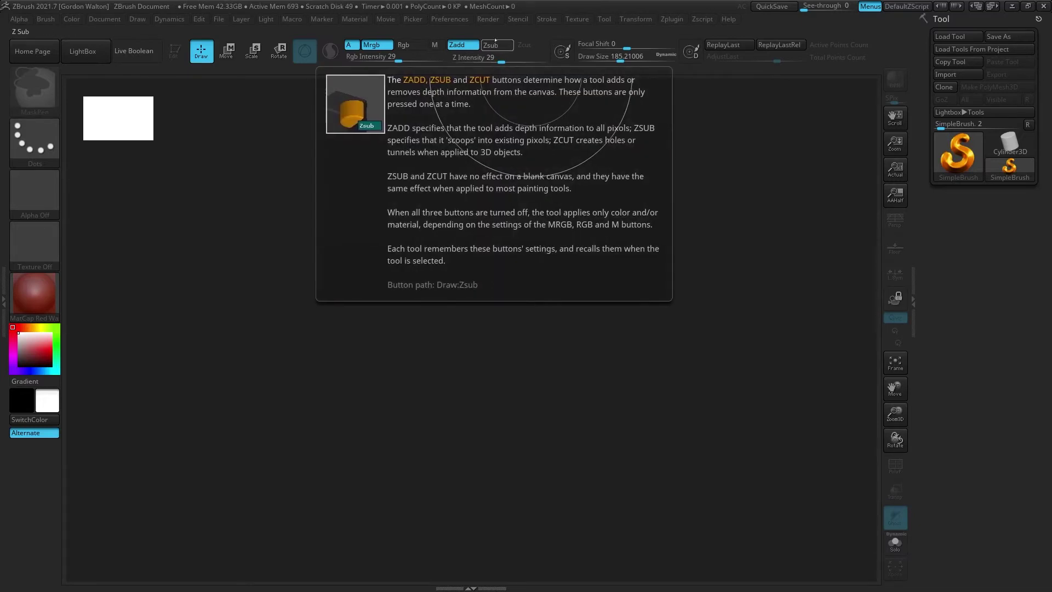
{"action": "left_click", "coordinate": [488, 19]}
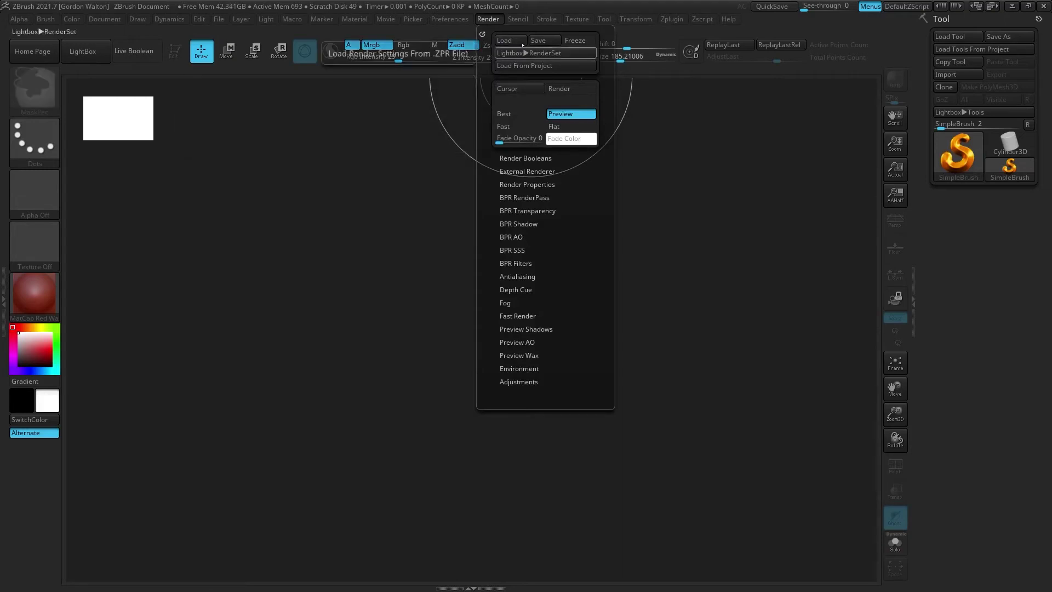
{"action": "left_click", "coordinate": [547, 20]}
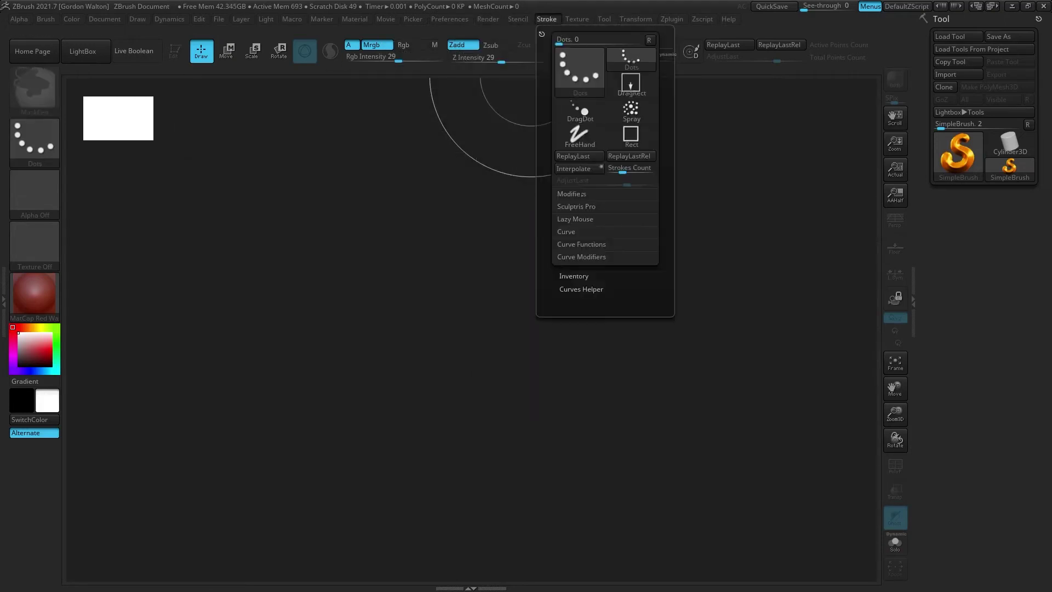
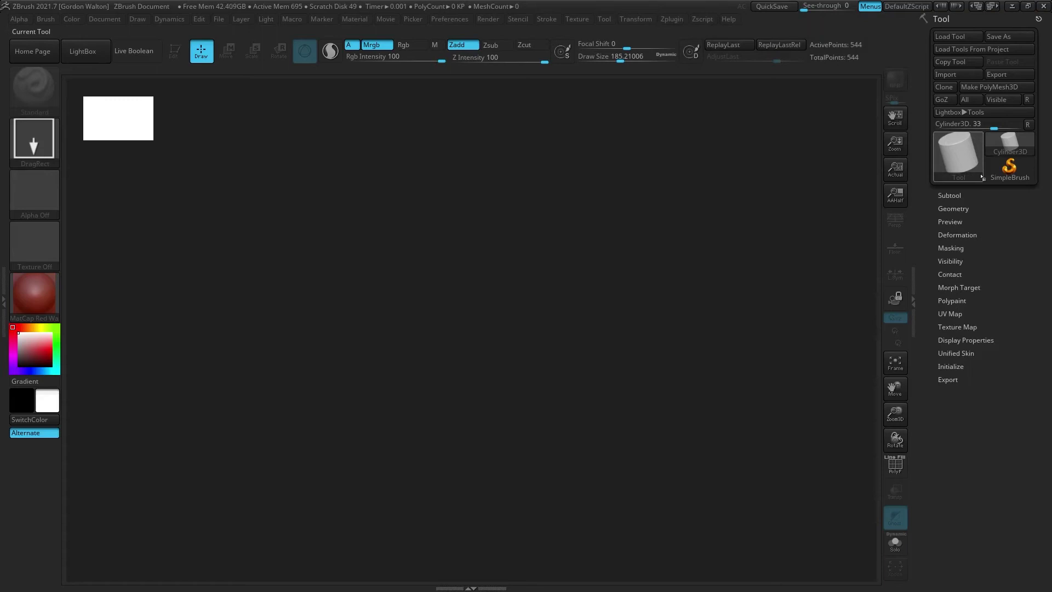
Choose the Sphere3D primitive from the 3D meshes and draw a large sphere on the canvas
{"action": "left_click", "coordinate": [961, 165]}
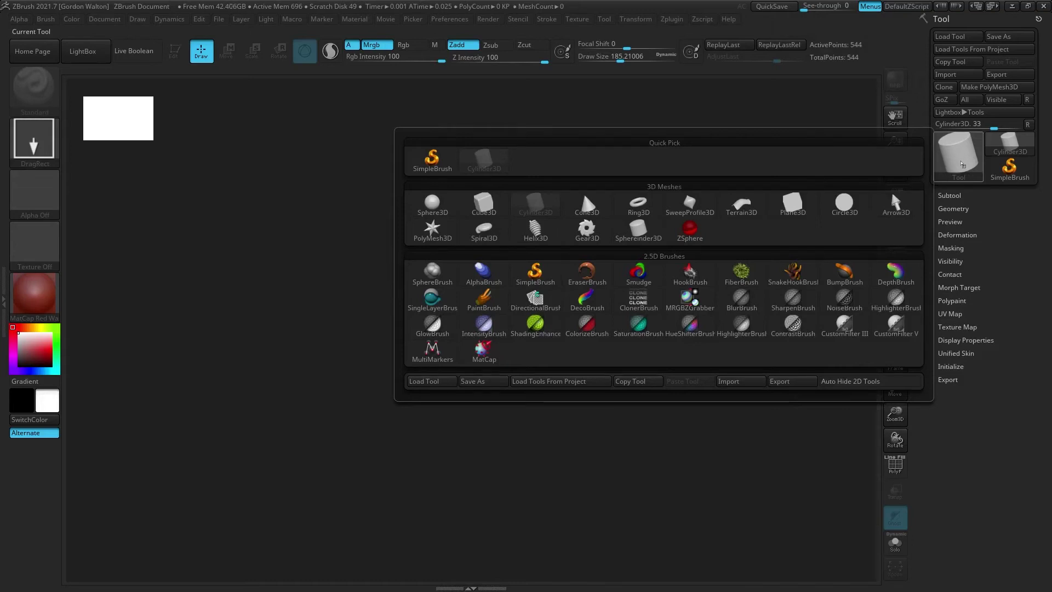
{"action": "mouse_move", "coordinate": [618, 219]}
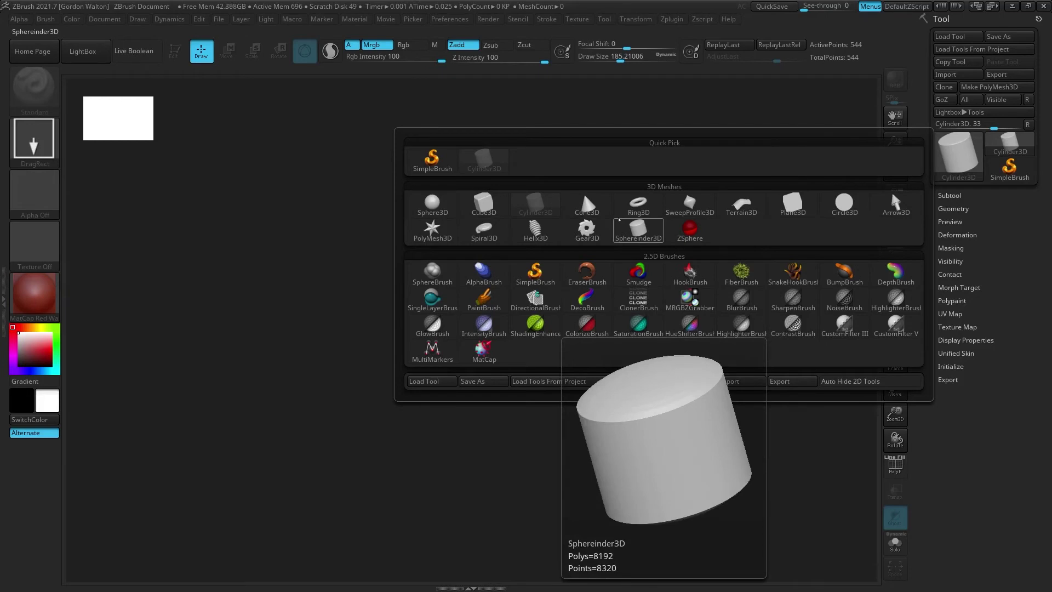
{"action": "left_click", "coordinate": [432, 203]}
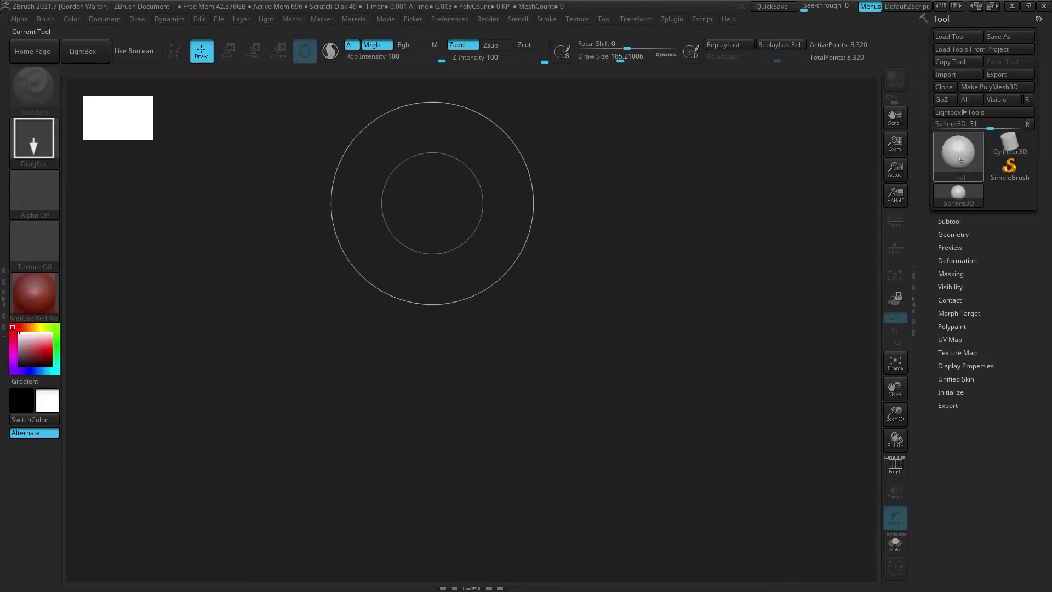
{"action": "mouse_move", "coordinate": [961, 160]}
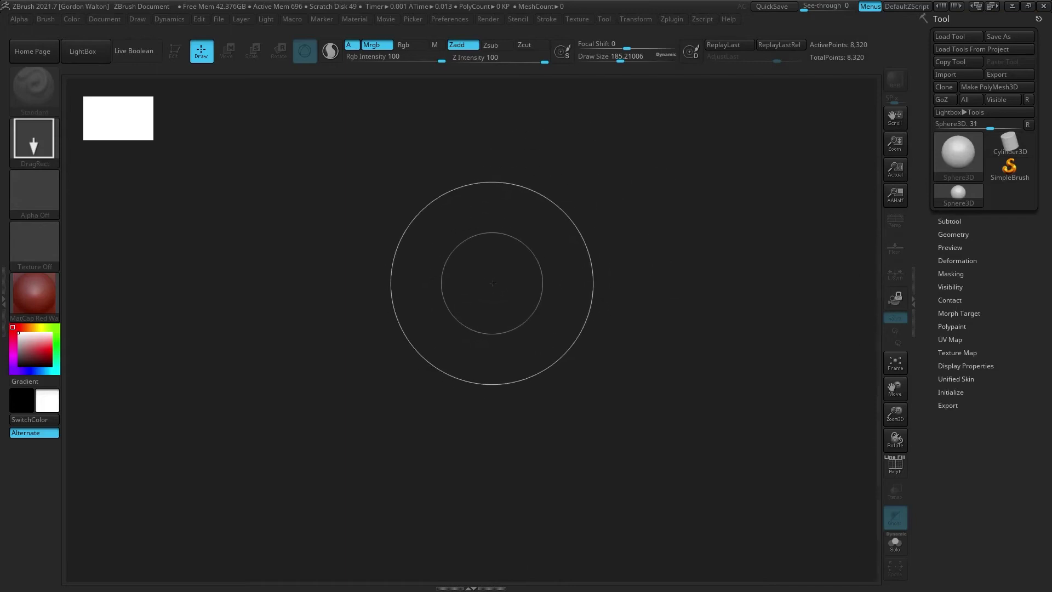
{"action": "left_click_drag", "start_coordinate": [491, 271], "coordinate": [496, 499]}
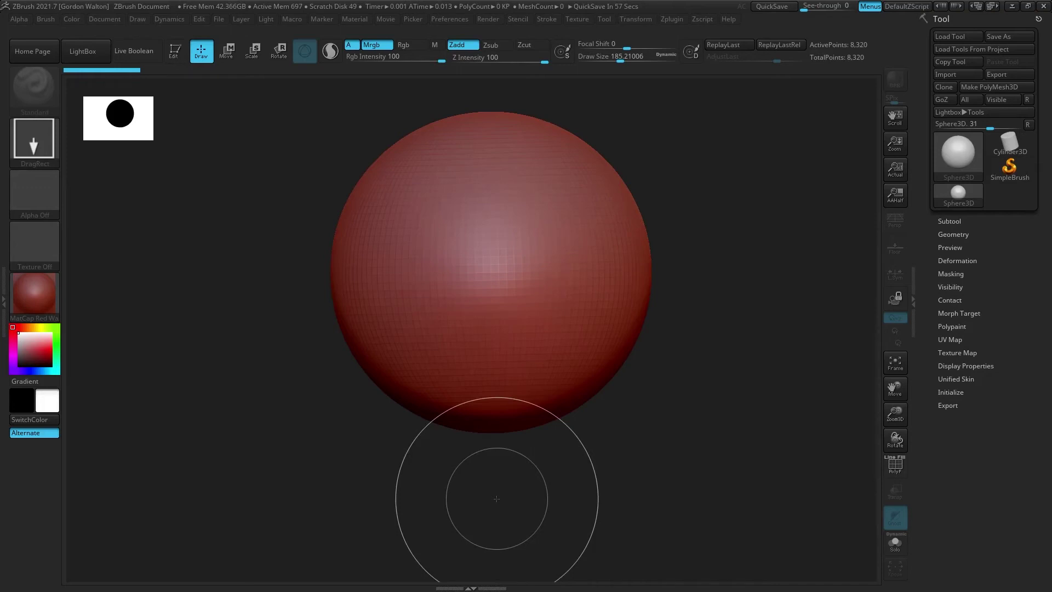
Draw five smaller spheres overlapping the front of the large sphere
{"action": "mouse_move", "coordinate": [575, 257]}
{"action": "left_mouse_down"}
{"action": "mouse_move", "coordinate": [558, 336]}
{"action": "mouse_move", "coordinate": [529, 377]}
{"action": "left_mouse_up"}
{"action": "left_click_drag", "start_coordinate": [427, 302], "coordinate": [395, 384]}
{"action": "left_click_drag", "start_coordinate": [474, 170], "coordinate": [448, 251]}
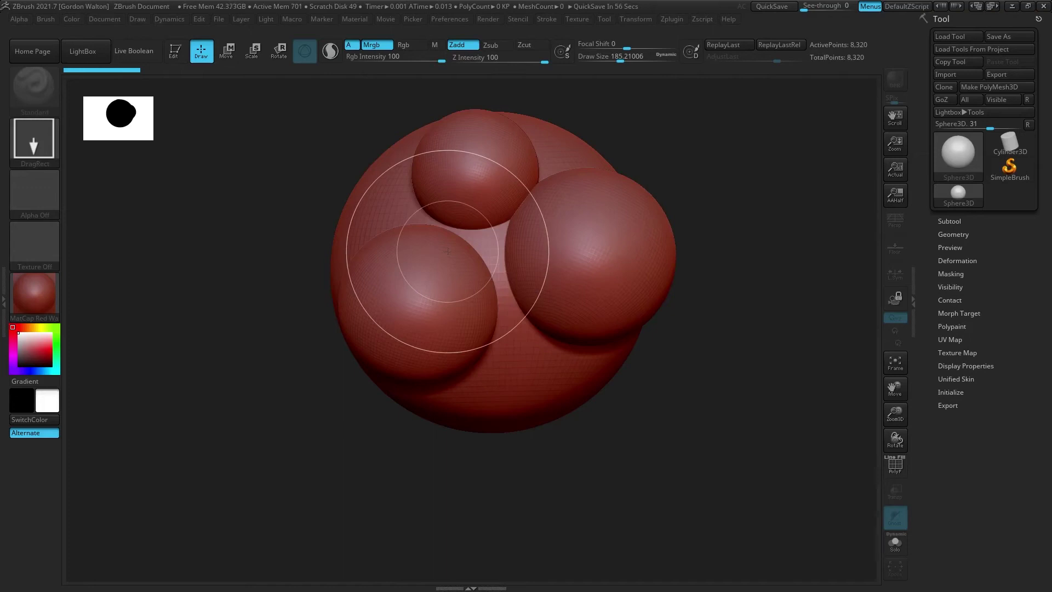
{"action": "left_click_drag", "start_coordinate": [536, 331], "coordinate": [496, 432]}
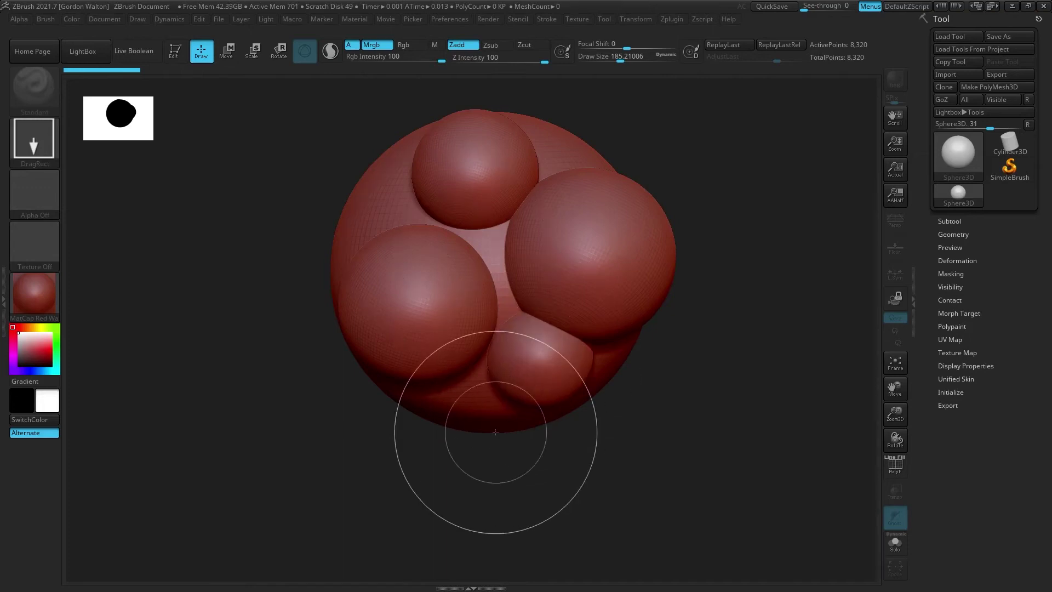
{"action": "left_click_drag", "start_coordinate": [618, 370], "coordinate": [596, 444]}
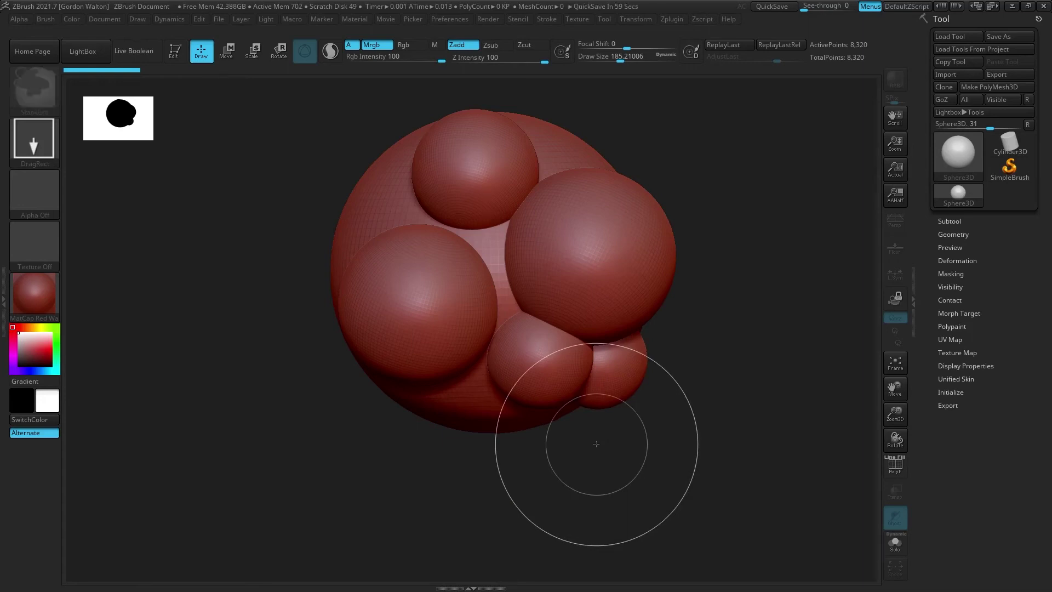
Undo the extra spheres and clear the canvas completely
{"action": "key", "text": "ctrl+z"}
{"action": "key", "text": "ctrl+z"}
{"action": "key", "text": "ctrl+z"}
{"action": "key", "text": "ctrl+z"}
{"action": "key", "text": "ctrl+z"}
{"action": "key", "text": "ctrl+n"}
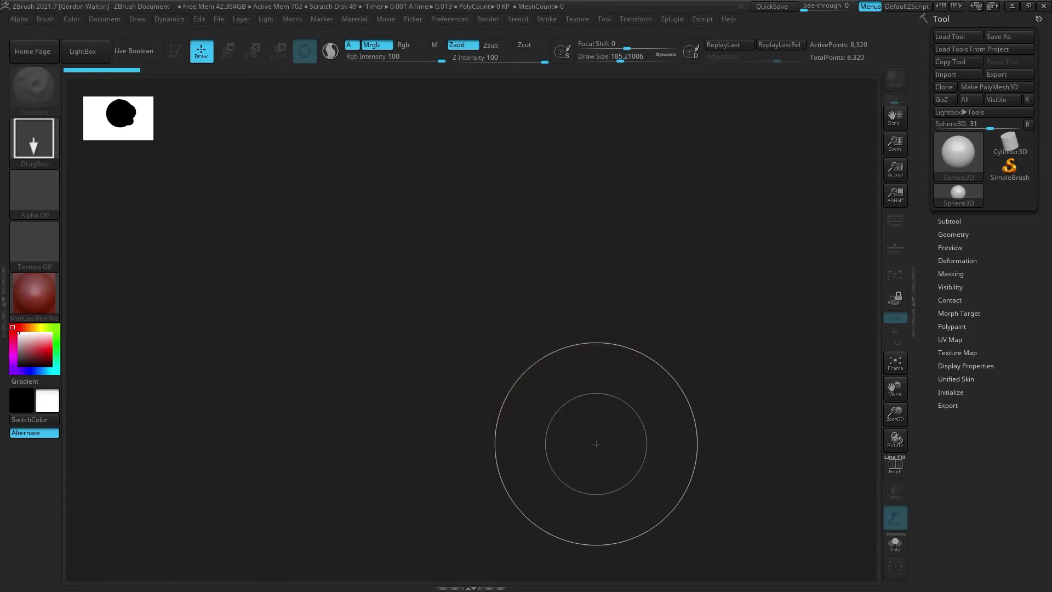
Draw one large sphere on the empty canvas and switch it to Edit mode for a trial sculpting stroke
{"action": "mouse_move", "coordinate": [517, 280]}
{"action": "left_mouse_down"}
{"action": "mouse_move", "coordinate": [491, 356]}
{"action": "mouse_move", "coordinate": [476, 496]}
{"action": "left_mouse_up"}
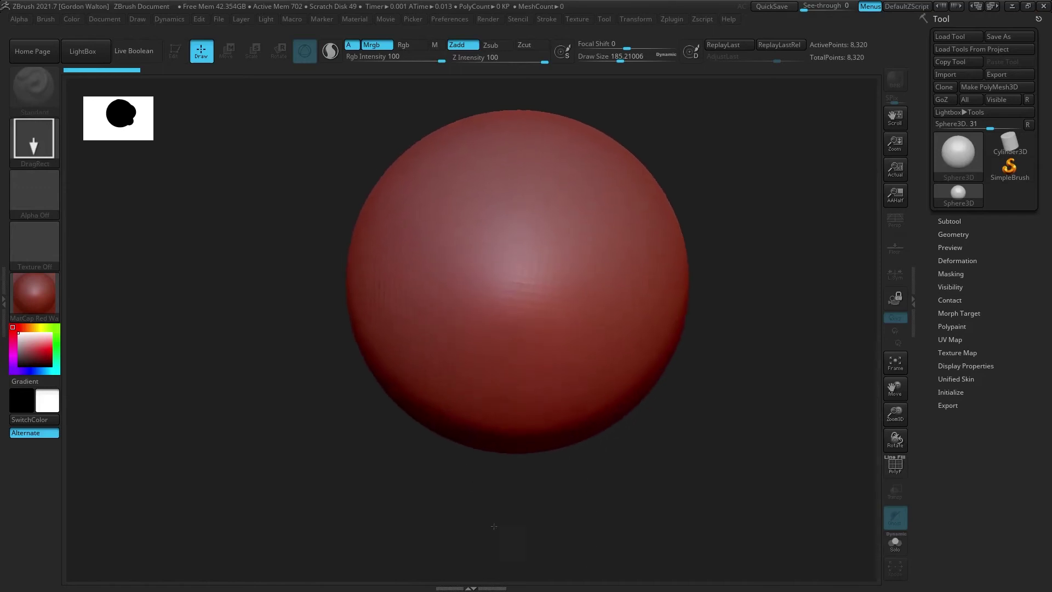
{"action": "key", "text": "t"}
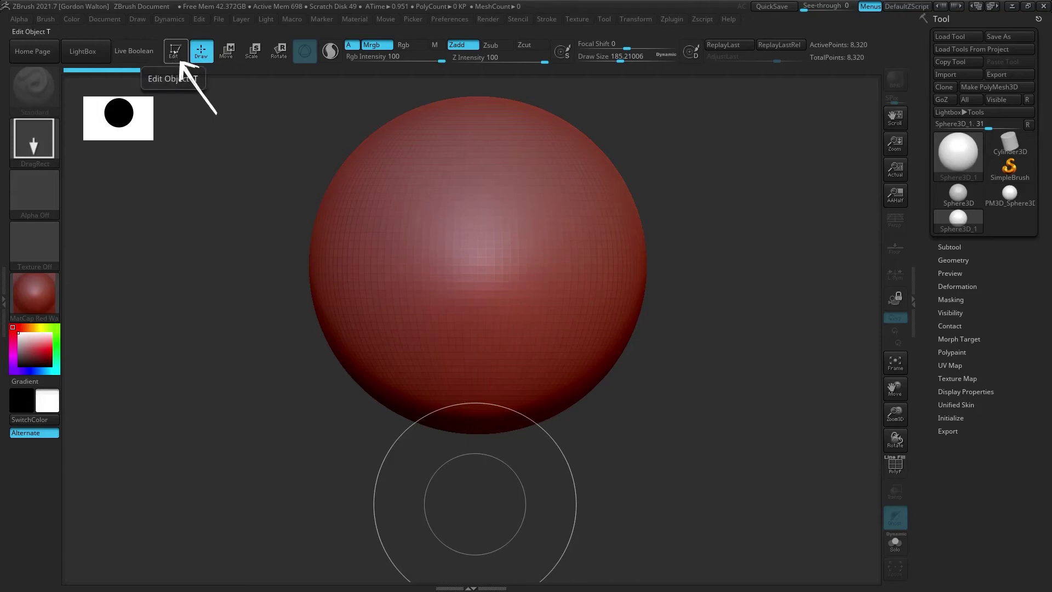
{"action": "key", "text": "t"}
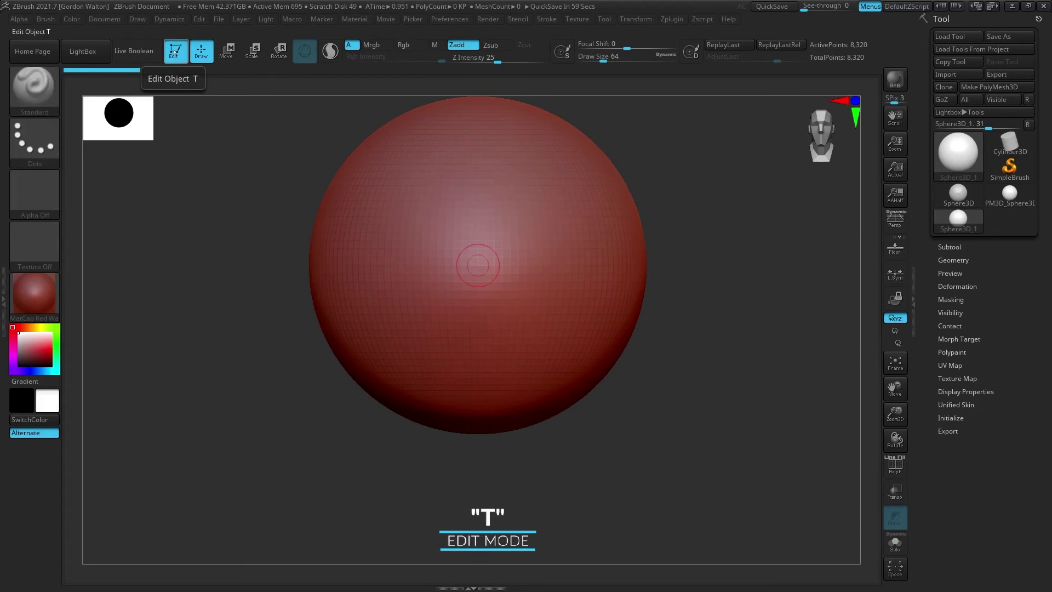
{"action": "left_click", "coordinate": [546, 319]}
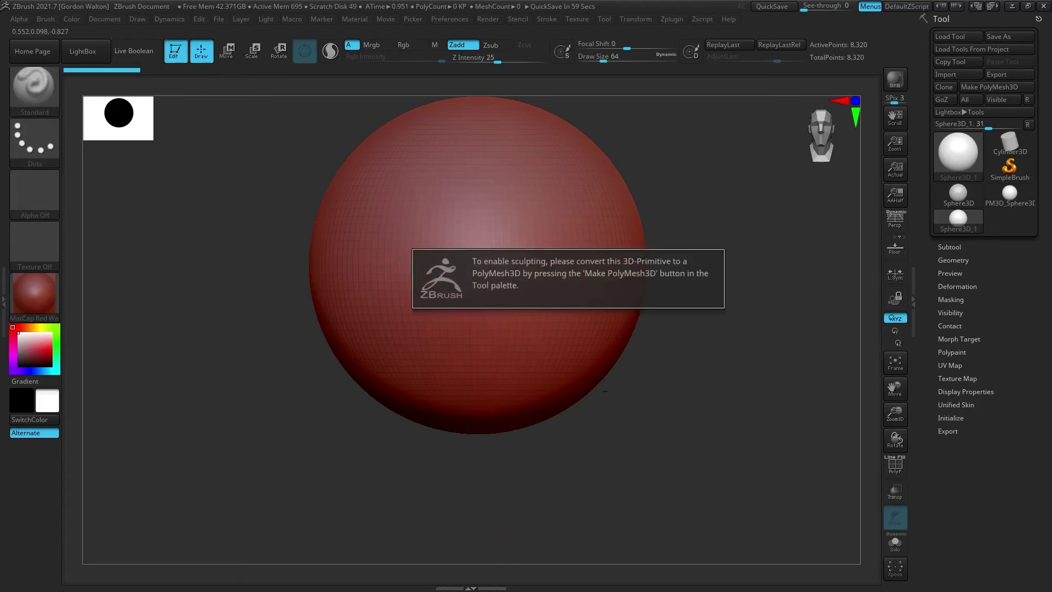
Try a sculpting stroke on the sphere primitive, then convert it to a PolyMesh3D
{"action": "left_click_drag", "start_coordinate": [700, 357], "coordinate": [721, 398], "text": "alt"}
{"action": "left_click", "coordinate": [580, 298]}
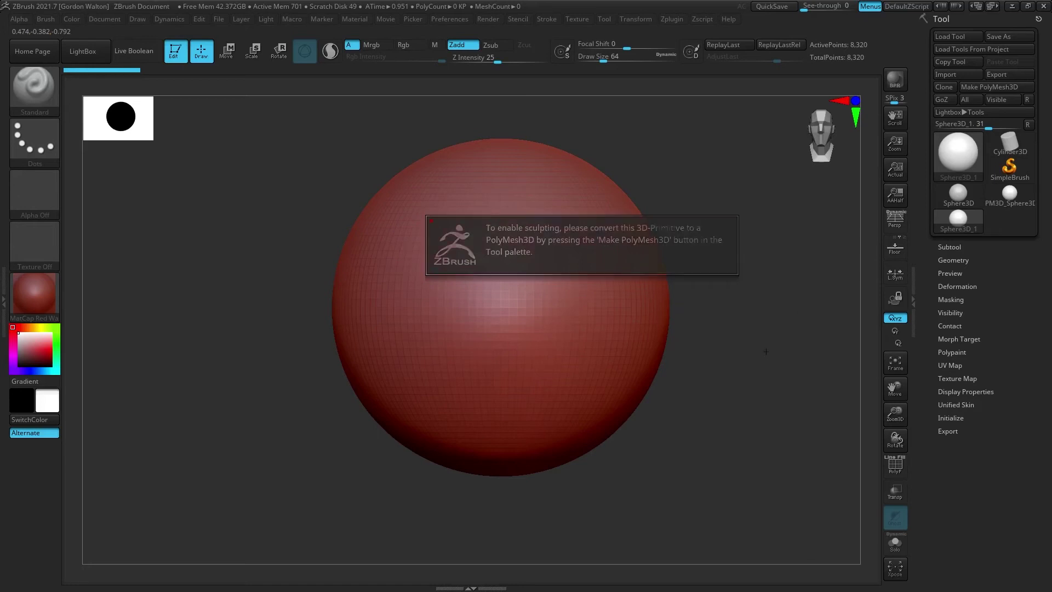
{"action": "left_click", "coordinate": [1011, 89]}
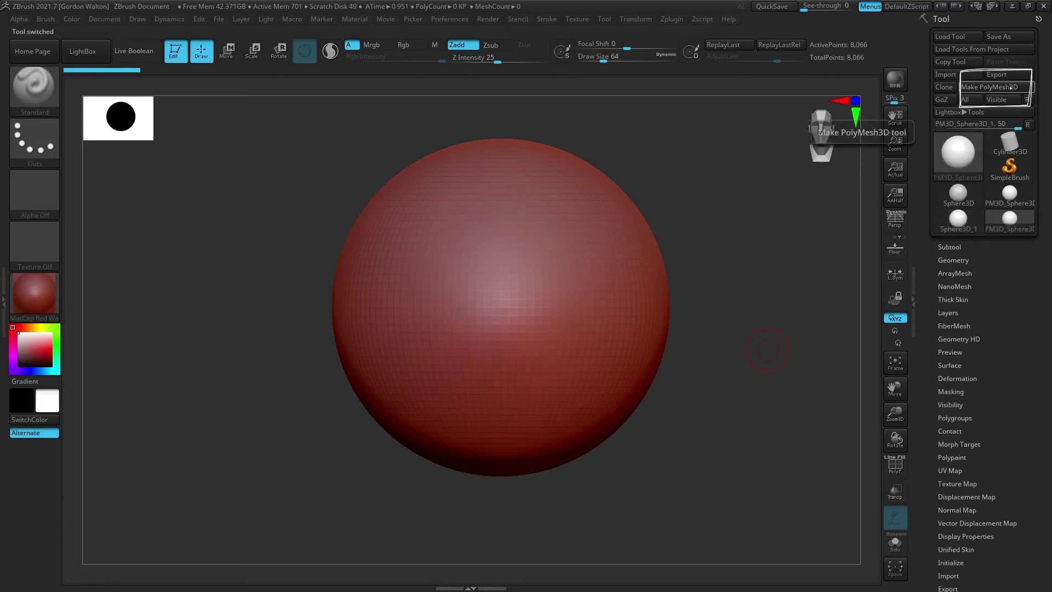
Test several Standard brush strokes across the front of the polymesh sphere and undo all of them
{"action": "mouse_move", "coordinate": [570, 348]}
{"action": "left_mouse_down"}
{"action": "mouse_move", "coordinate": [526, 394]}
{"action": "mouse_move", "coordinate": [466, 230]}
{"action": "mouse_move", "coordinate": [548, 329]}
{"action": "mouse_move", "coordinate": [467, 501]}
{"action": "left_mouse_up"}
{"action": "key", "text": "ctrl+z"}
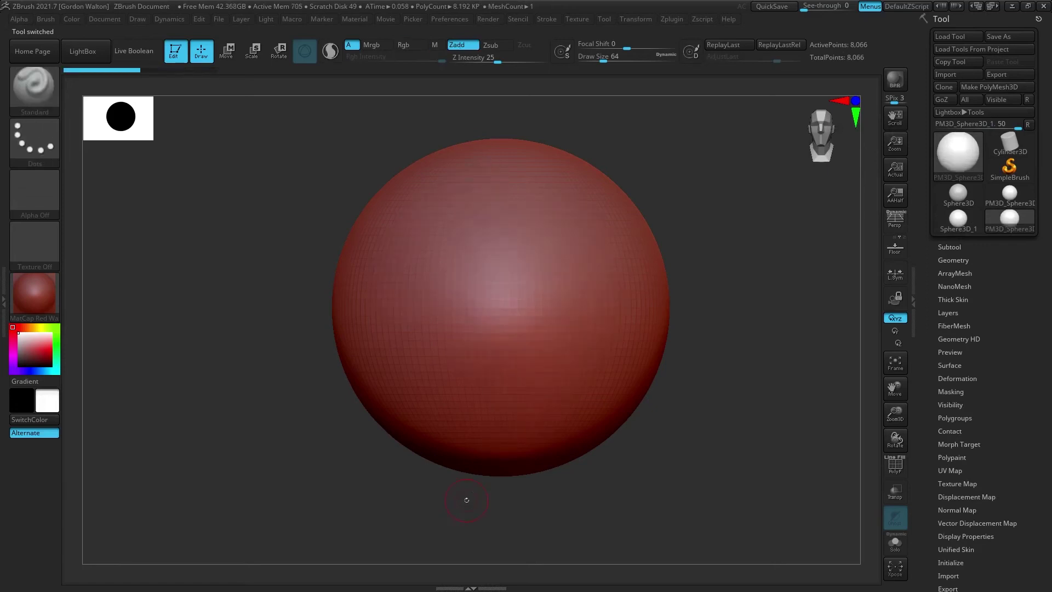
{"action": "mouse_move", "coordinate": [466, 230]}
{"action": "left_mouse_down"}
{"action": "mouse_move", "coordinate": [548, 339]}
{"action": "mouse_move", "coordinate": [493, 231]}
{"action": "mouse_move", "coordinate": [431, 408]}
{"action": "left_mouse_up"}
{"action": "key", "text": "ctrl+z"}
{"action": "key", "text": "ctrl+z"}
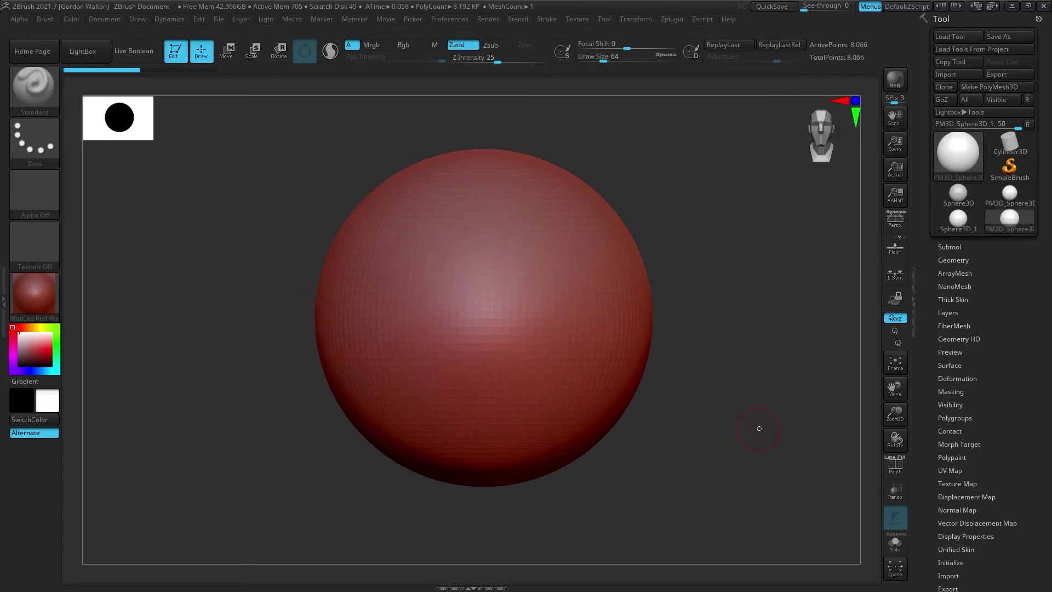
{"action": "left_click_drag", "start_coordinate": [438, 231], "coordinate": [529, 236]}
{"action": "left_click_drag", "start_coordinate": [412, 356], "coordinate": [564, 327]}
{"action": "key", "text": "ctrl+z"}
{"action": "key", "text": "ctrl+z"}
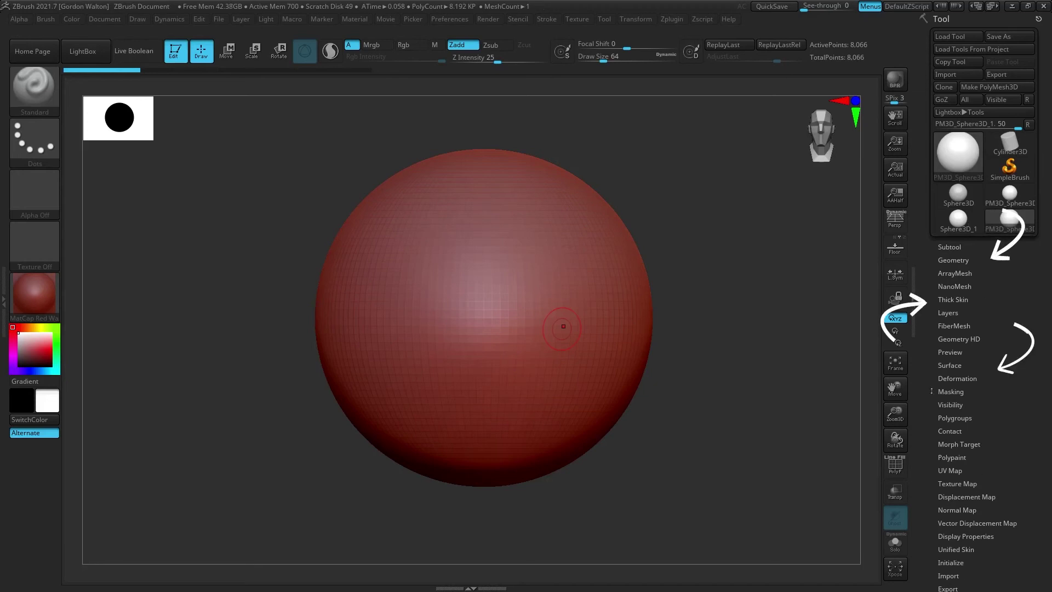
Look through the Tool palette's full list of sections and inspect the Subtool options
{"action": "scroll", "coordinate": [935, 354], "scroll_direction": "down", "scroll_amount": 2}
{"action": "scroll", "coordinate": [935, 354], "scroll_direction": "down", "scroll_amount": 1}
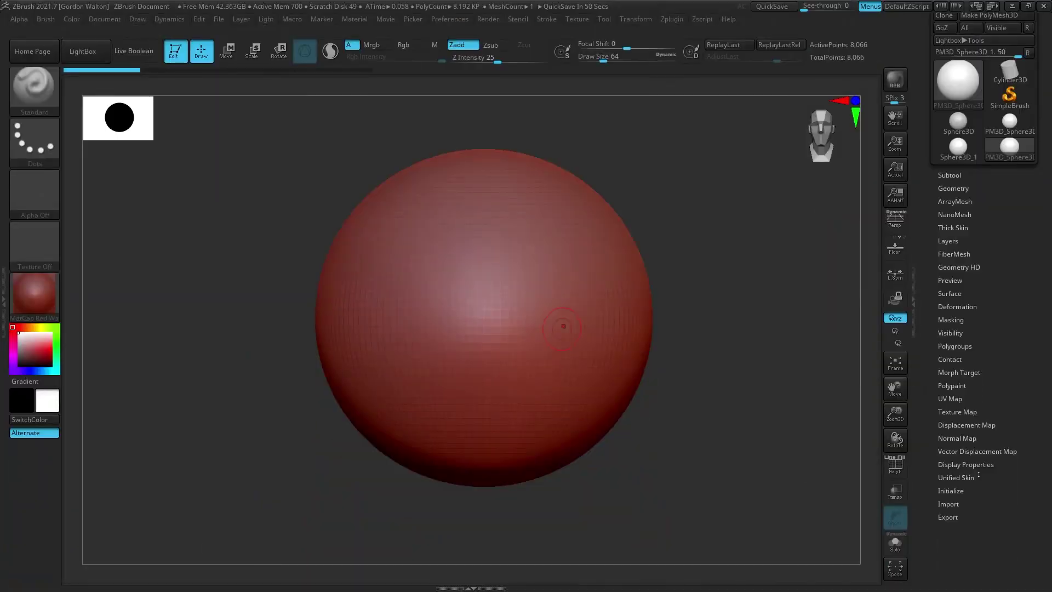
{"action": "scroll", "coordinate": [978, 475], "scroll_direction": "up", "scroll_amount": 3}
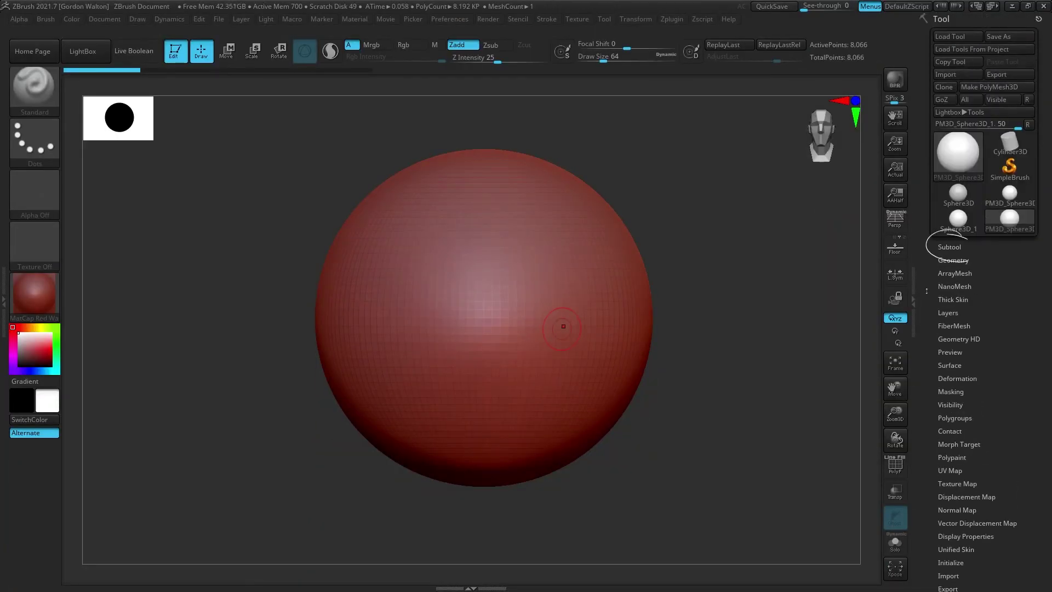
{"action": "key", "text": "shift"}
{"action": "left_click", "coordinate": [949, 247]}
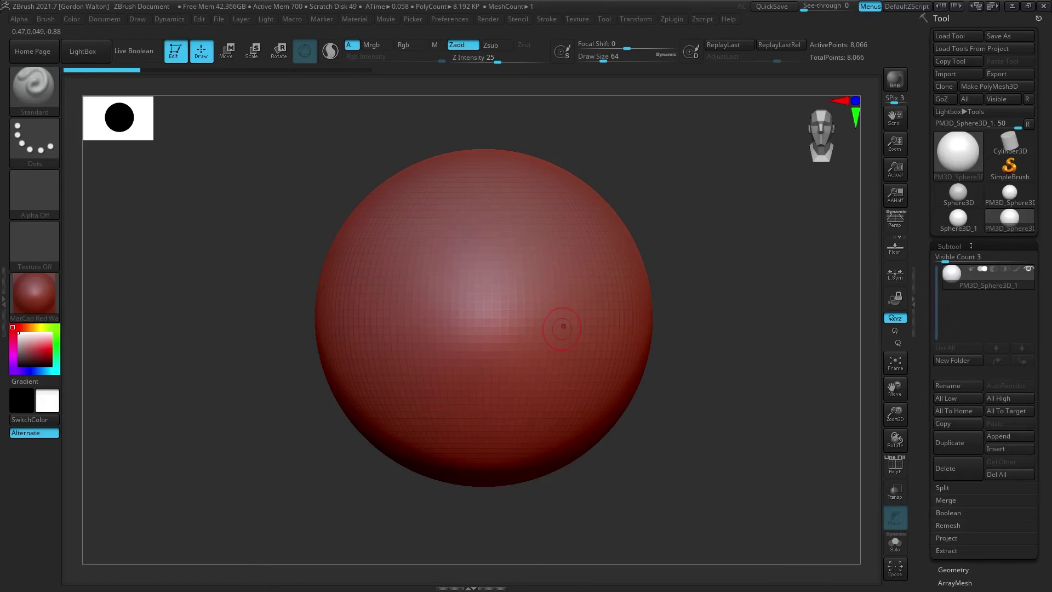
{"action": "left_click", "coordinate": [971, 245]}
Inspect the Preview and Geometry sections of the Tool palette, collapsing each one after viewing it
{"action": "scroll", "coordinate": [958, 286], "scroll_direction": "down", "scroll_amount": 5}
{"action": "left_click", "coordinate": [961, 226]}
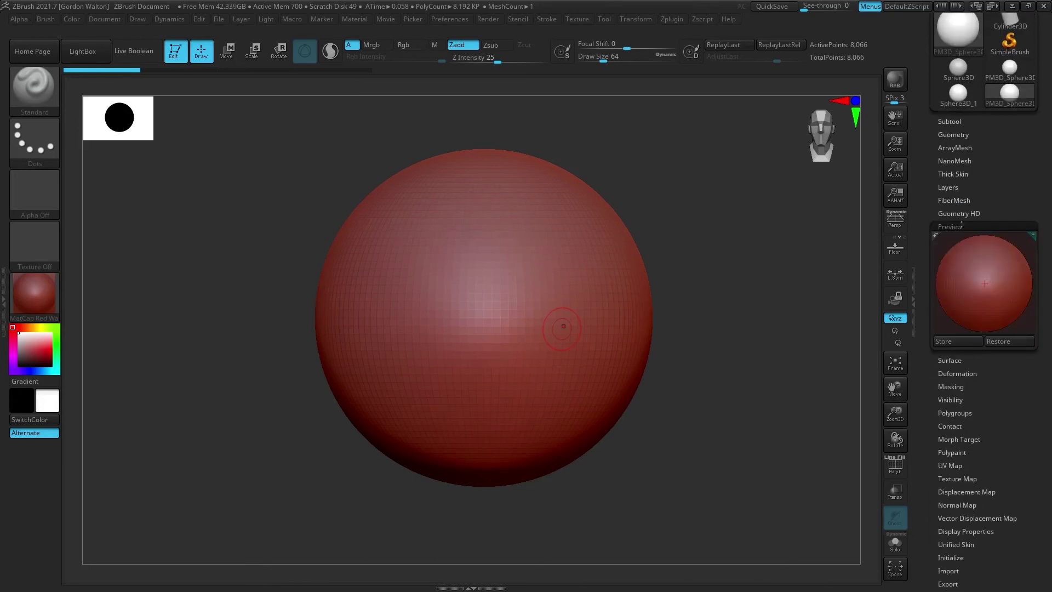
{"action": "left_click", "coordinate": [954, 225]}
{"action": "left_click", "coordinate": [954, 134]}
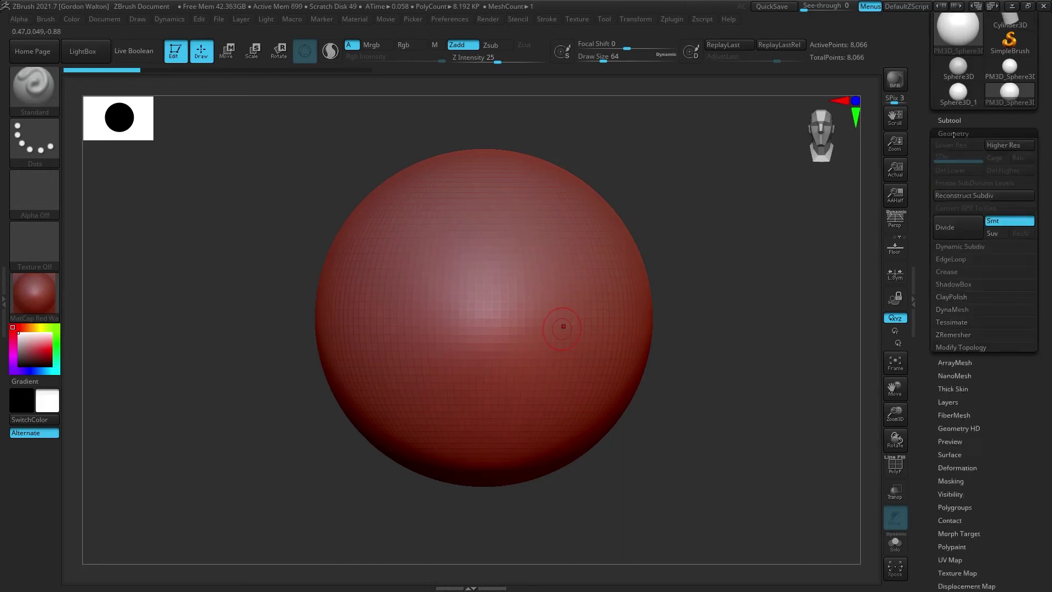
{"action": "left_click", "coordinate": [953, 134]}
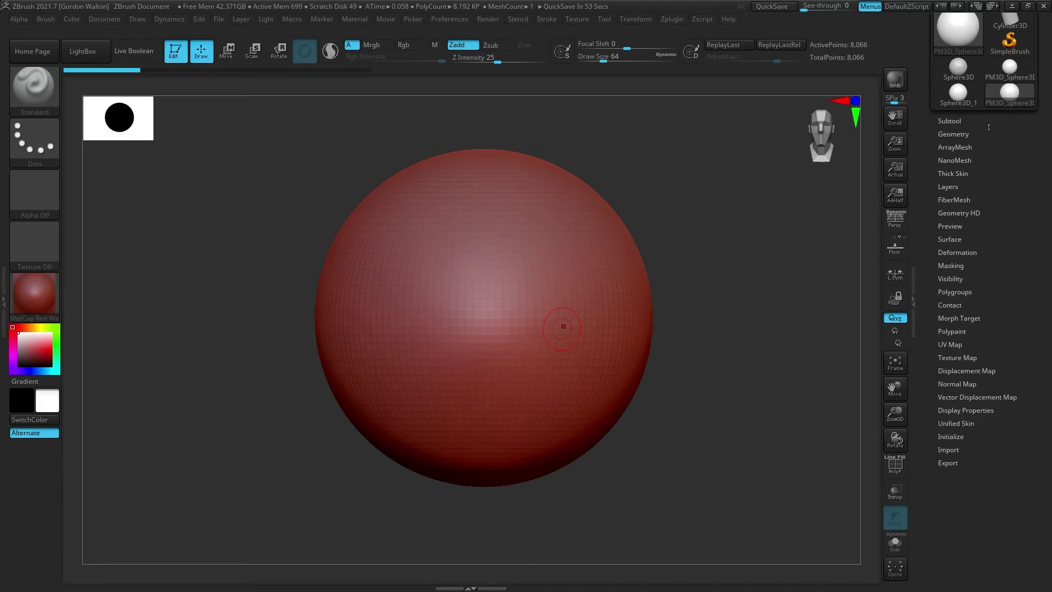
{"action": "left_click", "coordinate": [953, 134]}
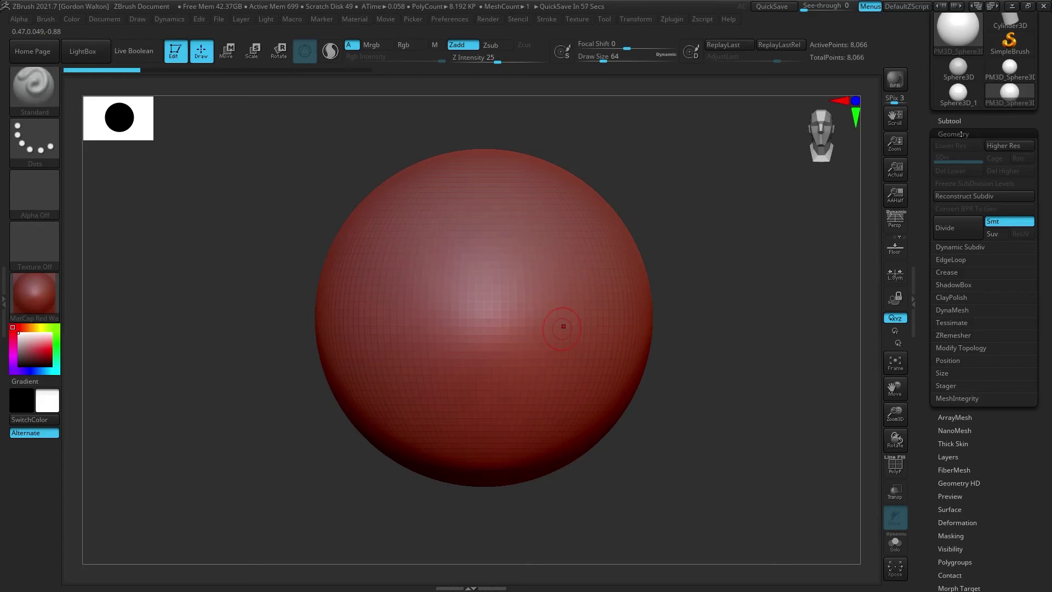
{"action": "left_click", "coordinate": [962, 133]}
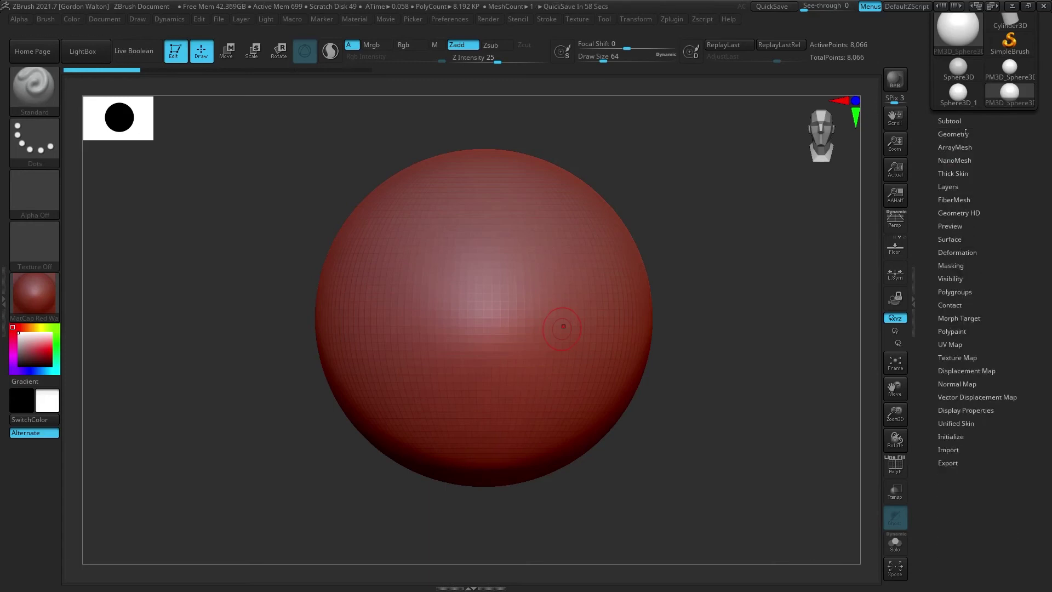
Inspect the Deformation options for the sphere and collapse that section again
{"action": "left_click", "coordinate": [957, 252]}
{"action": "scroll", "coordinate": [926, 406], "scroll_direction": "down", "scroll_amount": 5}
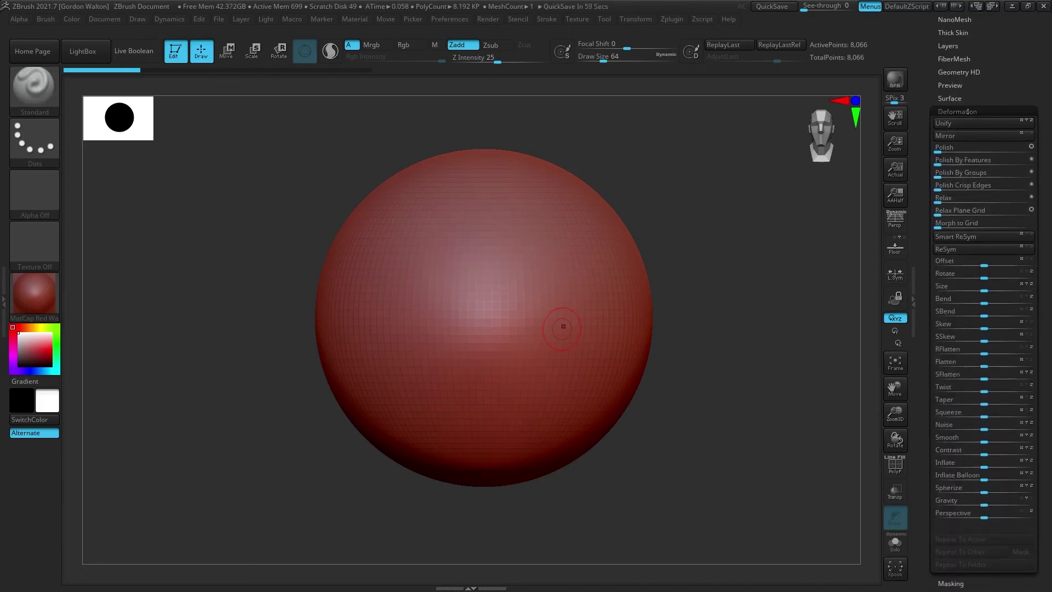
{"action": "left_click", "coordinate": [932, 412]}
{"action": "scroll", "coordinate": [942, 421], "scroll_direction": "up", "scroll_amount": 2}
{"action": "scroll", "coordinate": [942, 422], "scroll_direction": "up", "scroll_amount": 1}
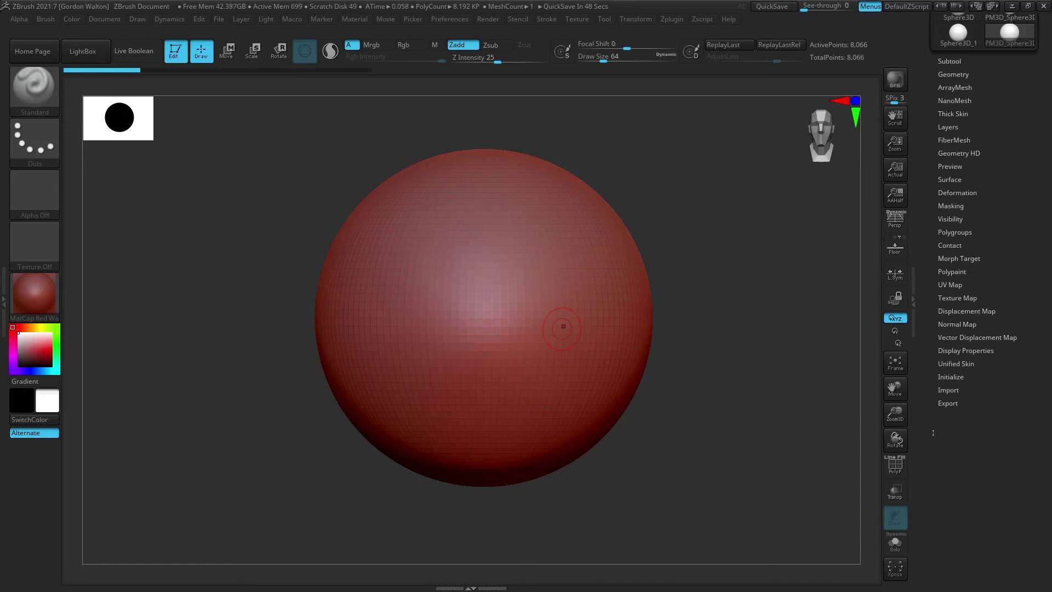
Expand the Subtool section and set its Visible Count to 6
{"action": "left_click", "coordinate": [953, 60]}
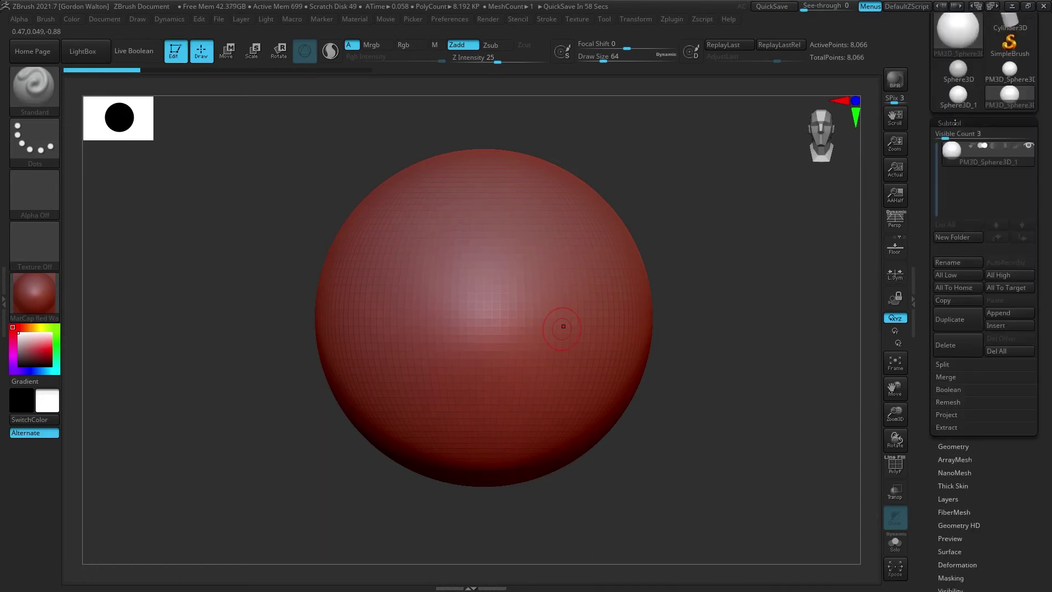
{"action": "left_click", "coordinate": [956, 137]}
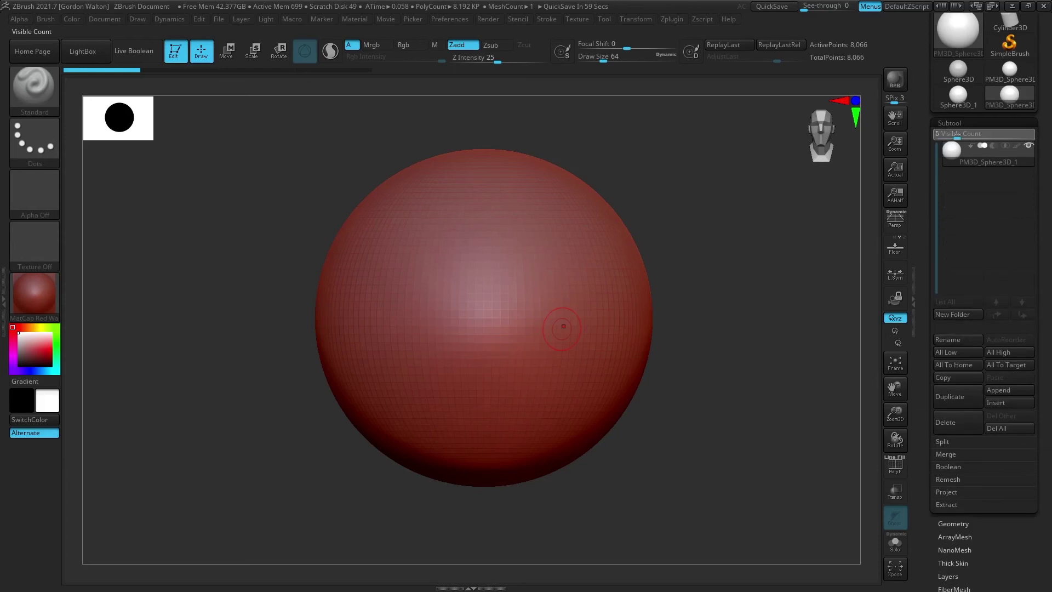
{"action": "left_click_drag", "start_coordinate": [928, 329], "coordinate": [920, 372]}
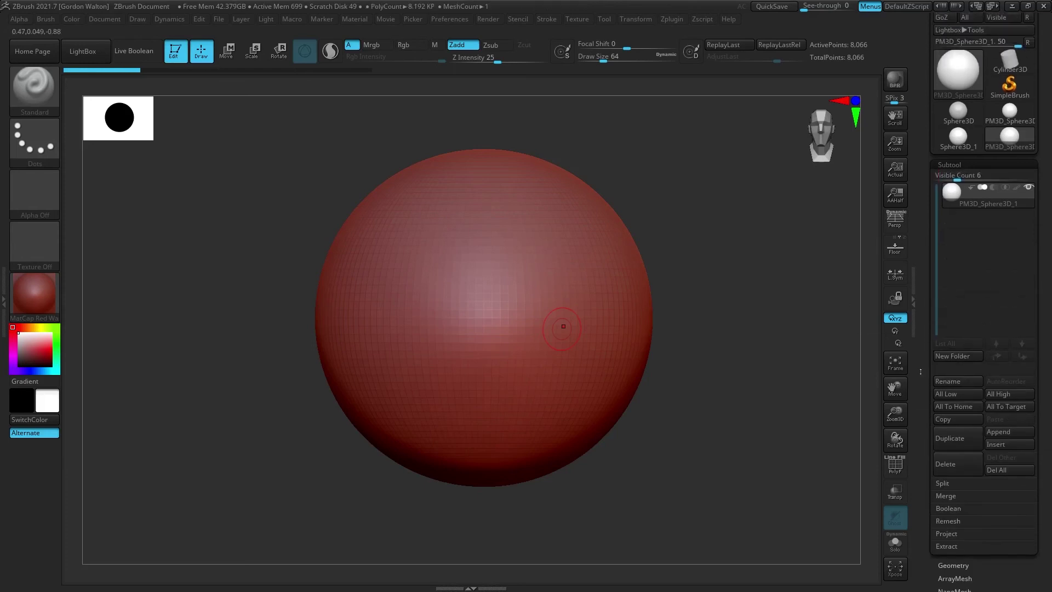
{"action": "left_click_drag", "start_coordinate": [921, 371], "coordinate": [921, 454]}
{"action": "mouse_move", "coordinate": [951, 217]}
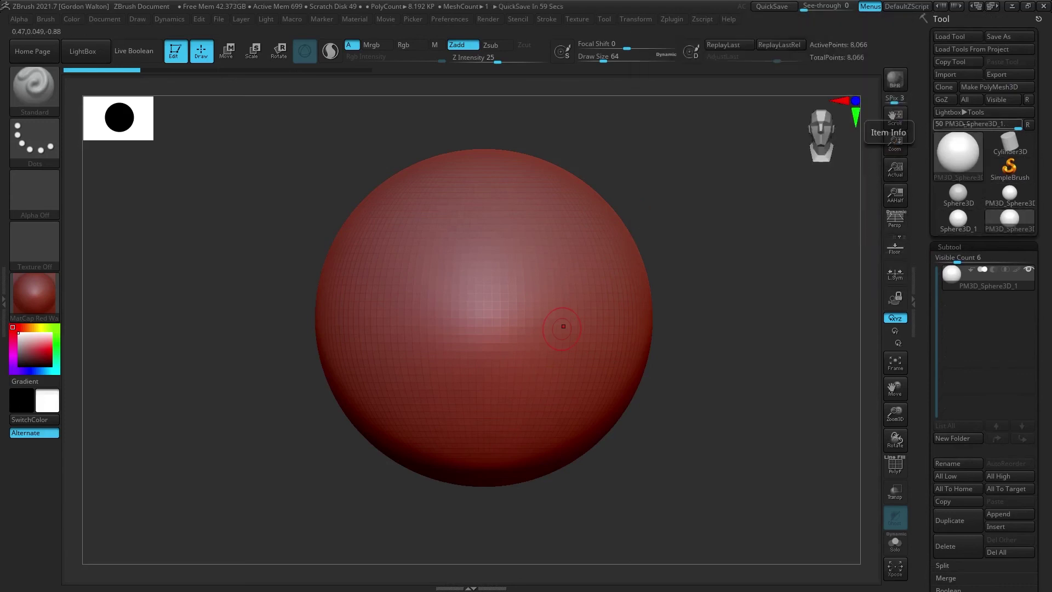
{"action": "scroll", "coordinate": [953, 465], "scroll_direction": "down", "scroll_amount": 3}
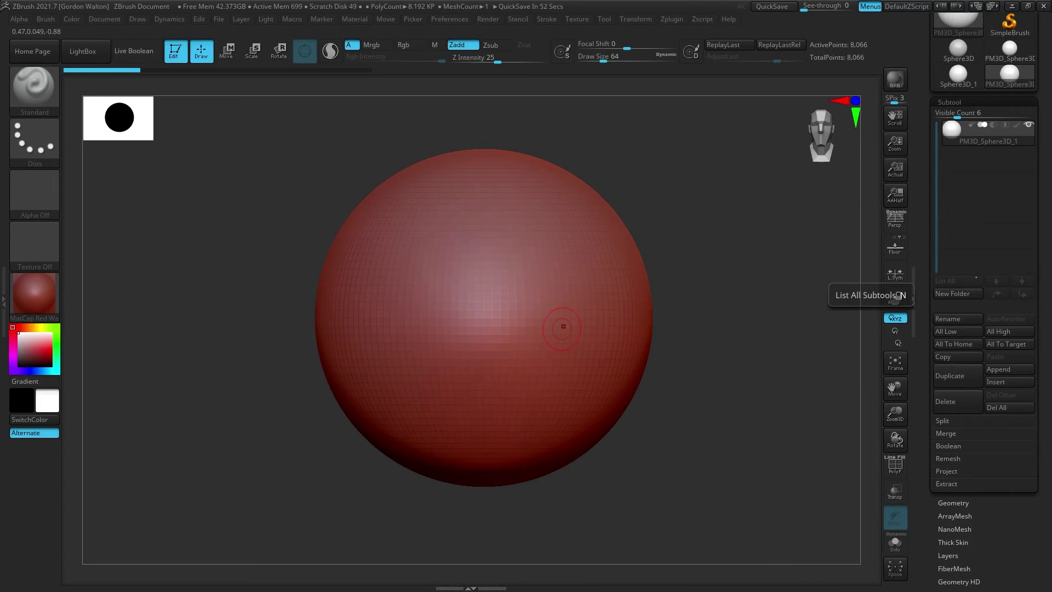
Duplicate the sphere subtool and switch the selection between the original and the copy
{"action": "left_click", "coordinate": [963, 378]}
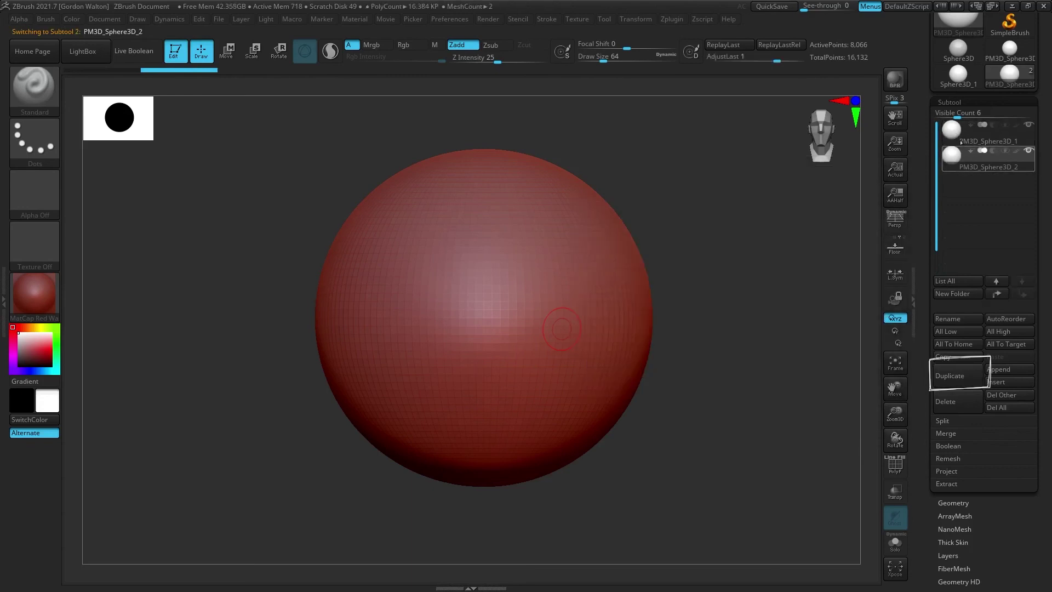
{"action": "left_click", "coordinate": [961, 141]}
{"action": "mouse_move", "coordinate": [1032, 153]}
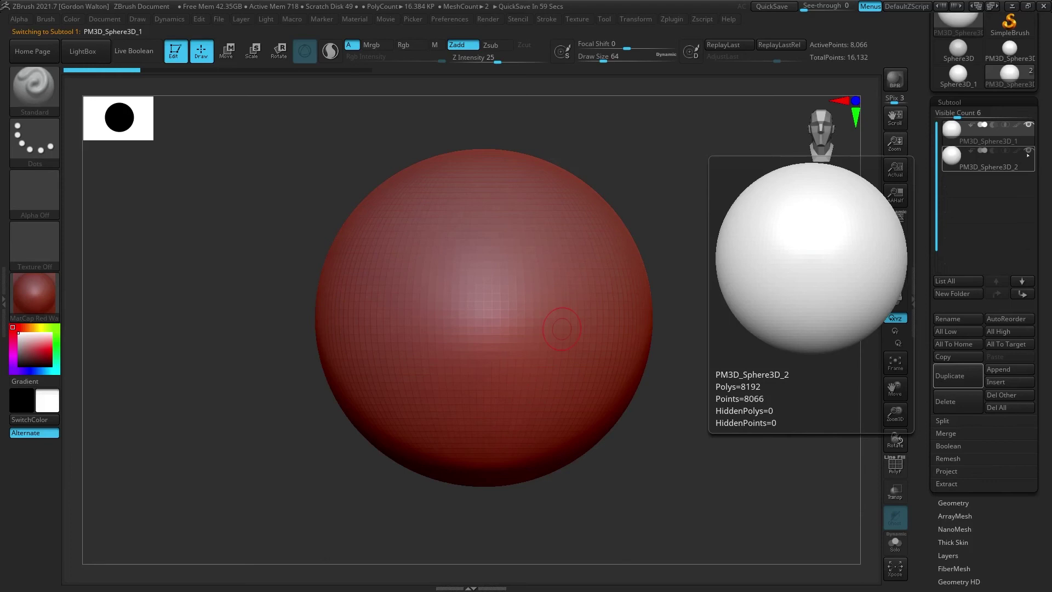
{"action": "left_click", "coordinate": [956, 164]}
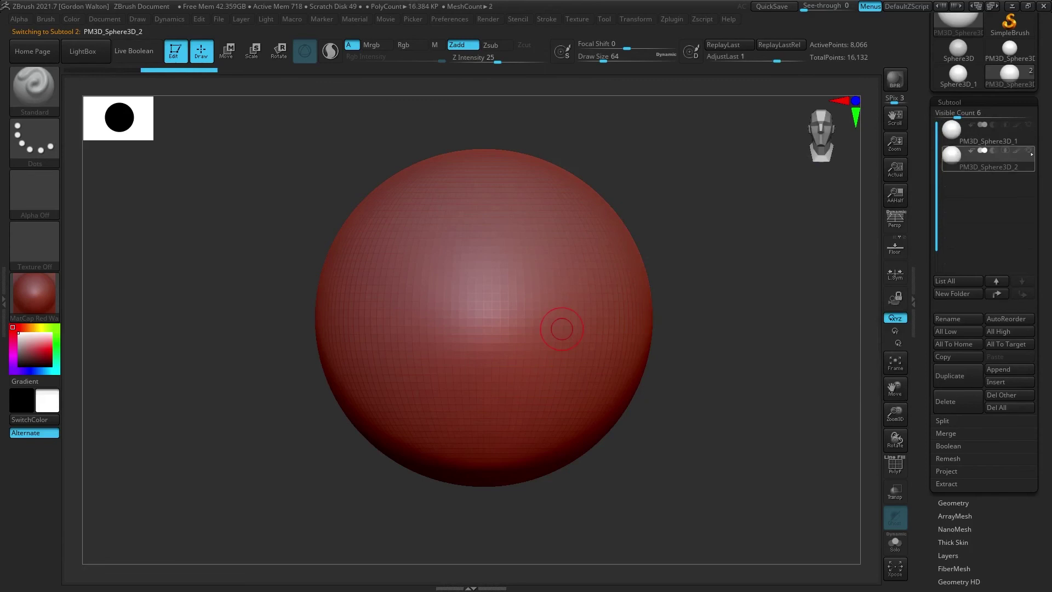
{"action": "mouse_move", "coordinate": [1032, 154]}
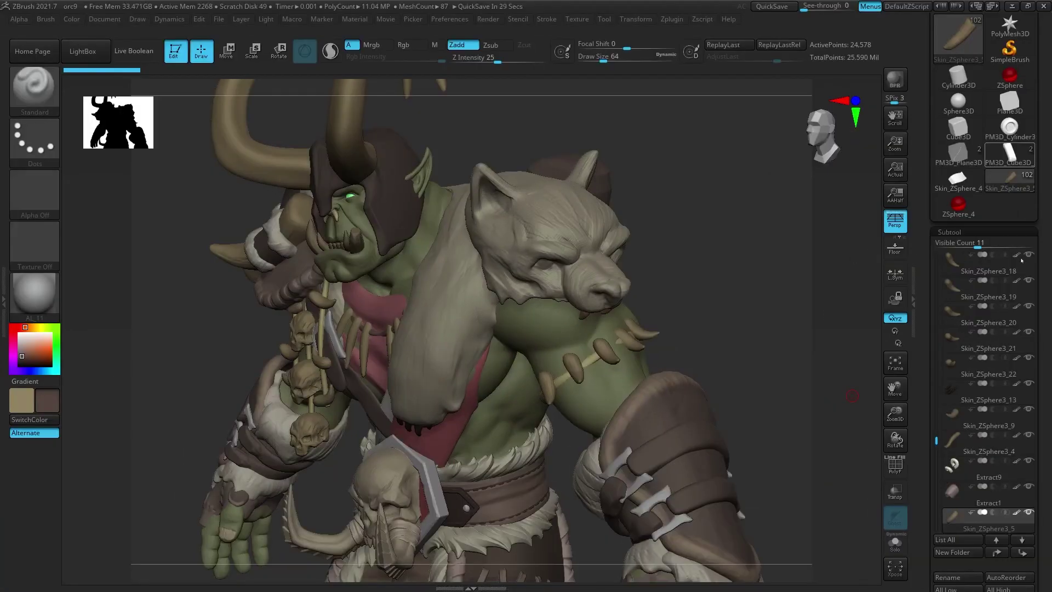
Hide the subtools Skin_ZSphere3_18 through Skin_ZSphere3_21 on the orc's armband
{"action": "left_click", "coordinate": [1029, 255]}
{"action": "left_click", "coordinate": [1029, 281]}
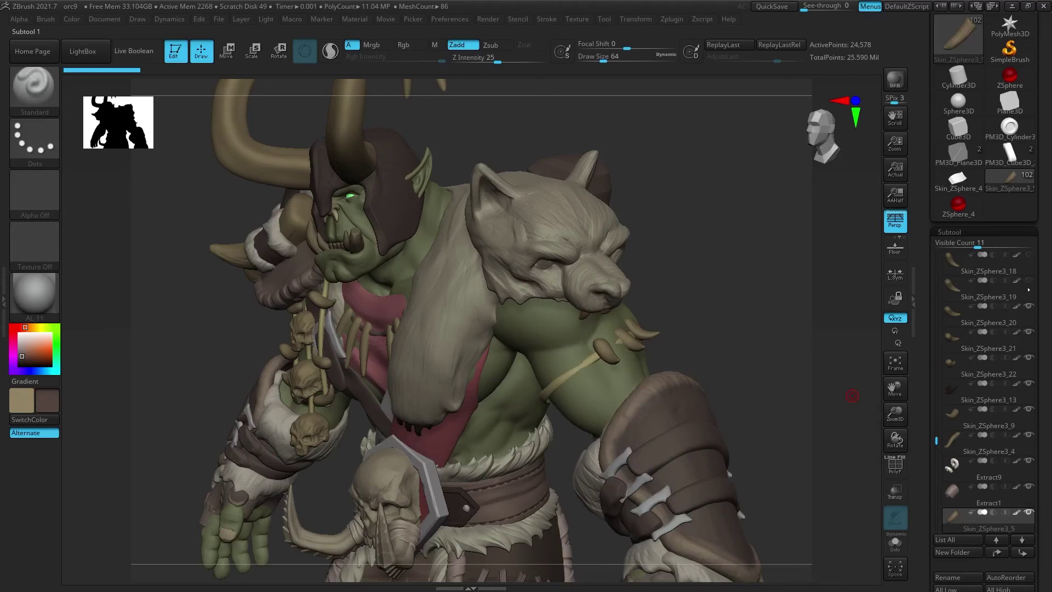
{"action": "left_click", "coordinate": [1029, 306]}
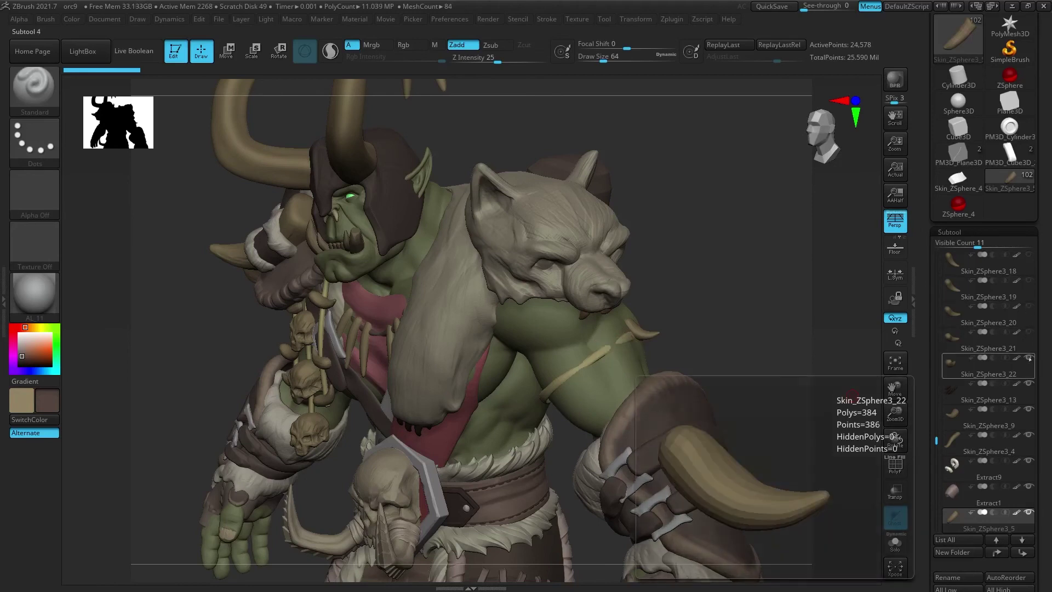
{"action": "left_click", "coordinate": [1029, 333]}
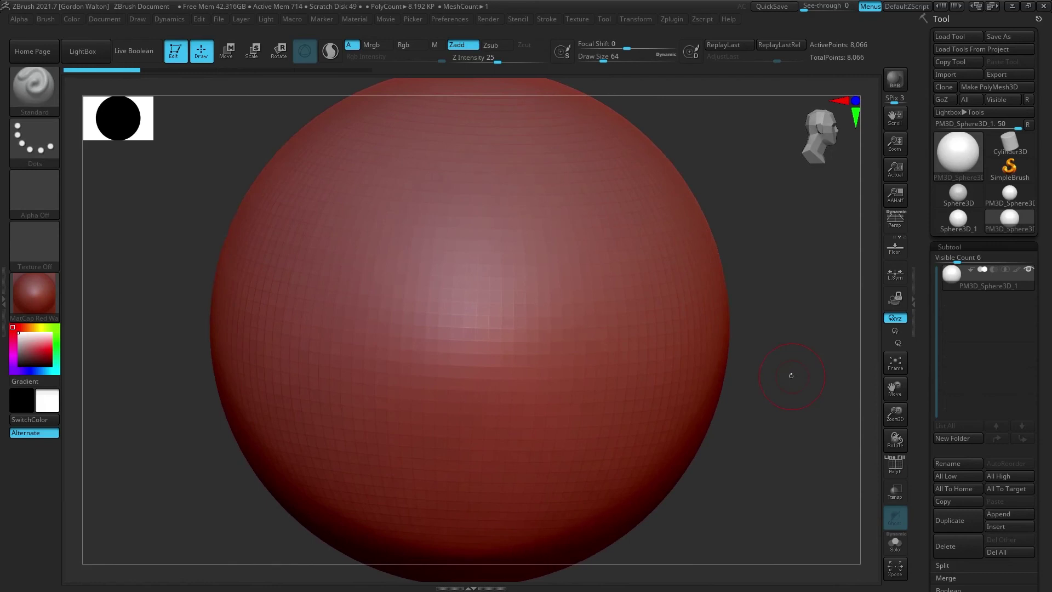
Practise rotating, zooming and panning the view around the single sphere
{"action": "mouse_move", "coordinate": [774, 339]}
{"action": "left_mouse_down"}
{"action": "mouse_move", "coordinate": [795, 344]}
{"action": "mouse_move", "coordinate": [791, 353]}
{"action": "mouse_move", "coordinate": [792, 338]}
{"action": "mouse_move", "coordinate": [715, 345]}
{"action": "mouse_move", "coordinate": [819, 356]}
{"action": "mouse_move", "coordinate": [719, 349]}
{"action": "mouse_move", "coordinate": [841, 433]}
{"action": "mouse_move", "coordinate": [806, 323]}
{"action": "mouse_move", "coordinate": [819, 353]}
{"action": "left_mouse_up"}
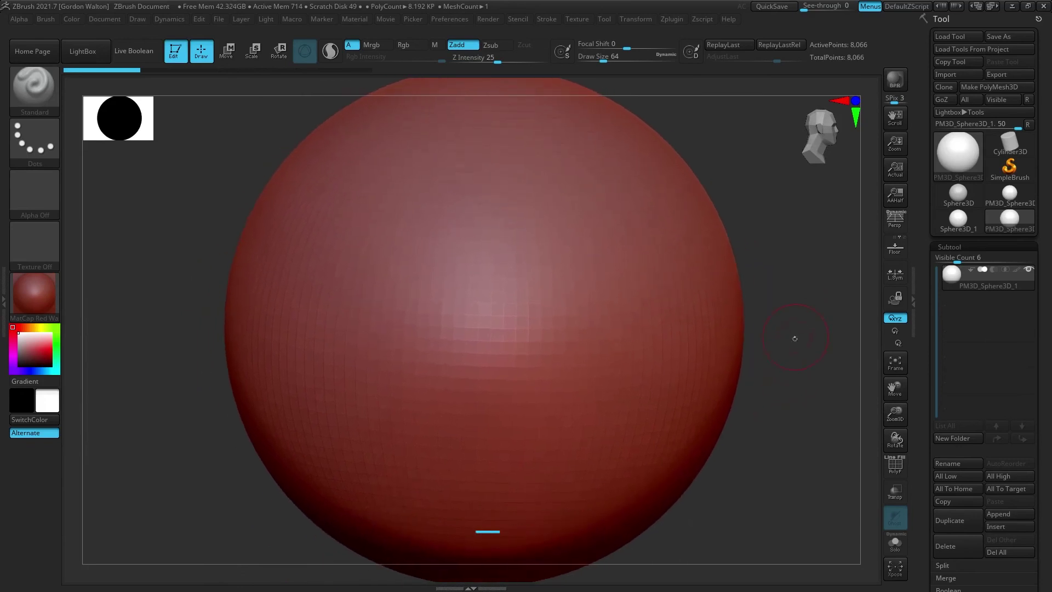
{"action": "mouse_move", "coordinate": [780, 318]}
{"action": "right_mouse_down", "text": "ctrl"}
{"action": "mouse_move", "coordinate": [777, 367]}
{"action": "mouse_move", "coordinate": [775, 343]}
{"action": "right_mouse_up", "text": "ctrl"}
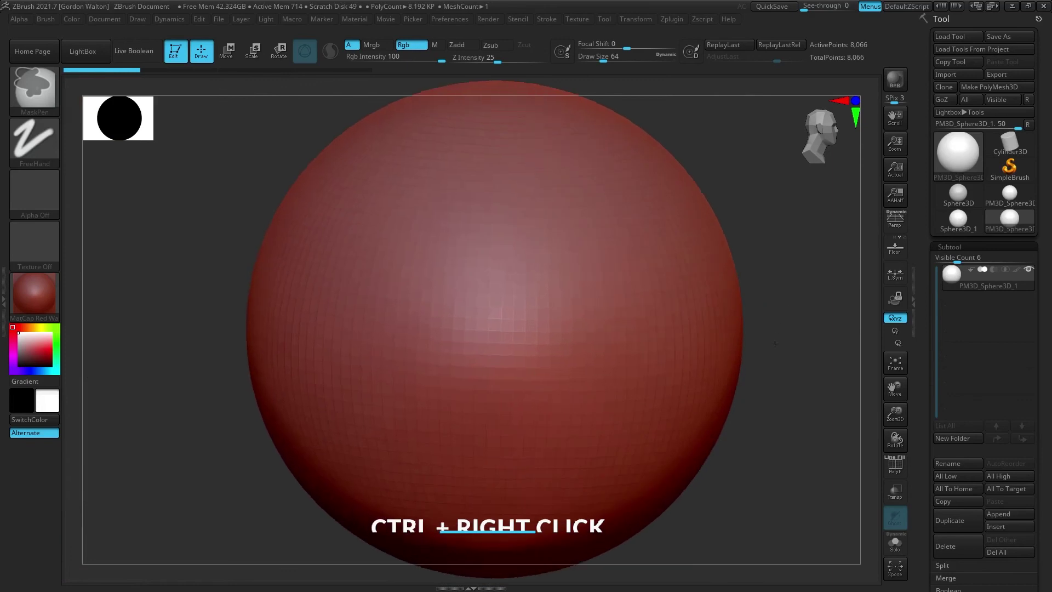
{"action": "left_click_drag", "start_coordinate": [798, 470], "coordinate": [757, 461], "text": "alt"}
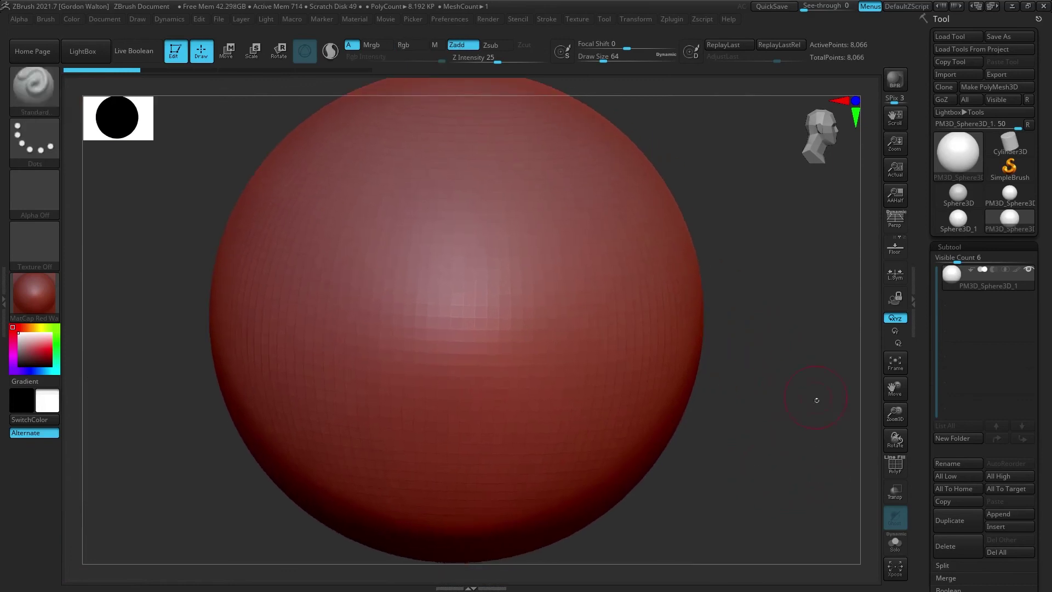
{"action": "left_click_drag", "start_coordinate": [816, 400], "coordinate": [776, 425], "text": "alt"}
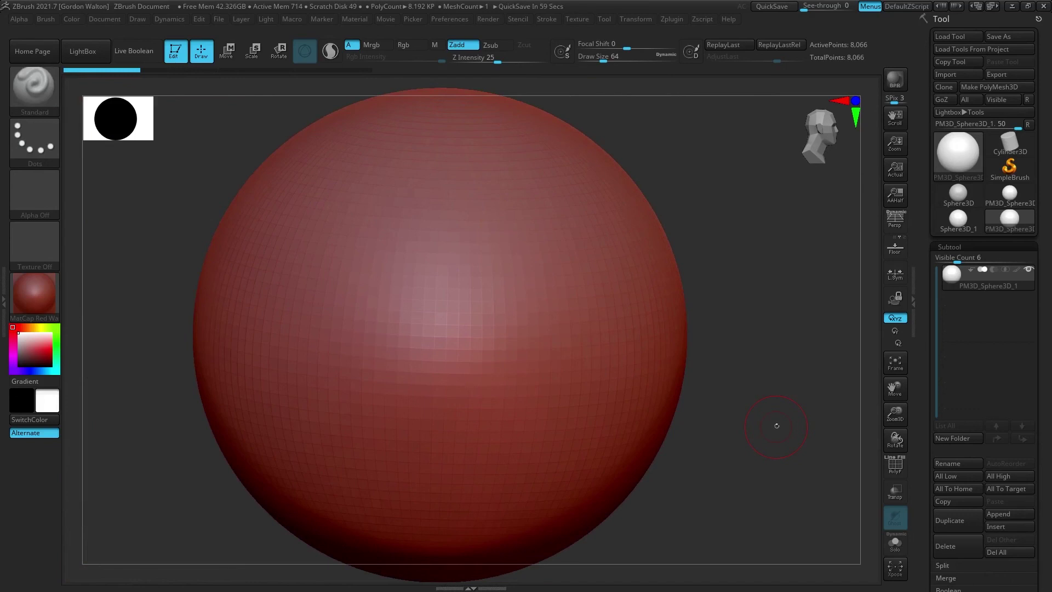
{"action": "mouse_move", "coordinate": [847, 432]}
{"action": "left_mouse_down"}
{"action": "mouse_move", "coordinate": [923, 481]}
{"action": "mouse_move", "coordinate": [906, 346]}
{"action": "left_mouse_up"}
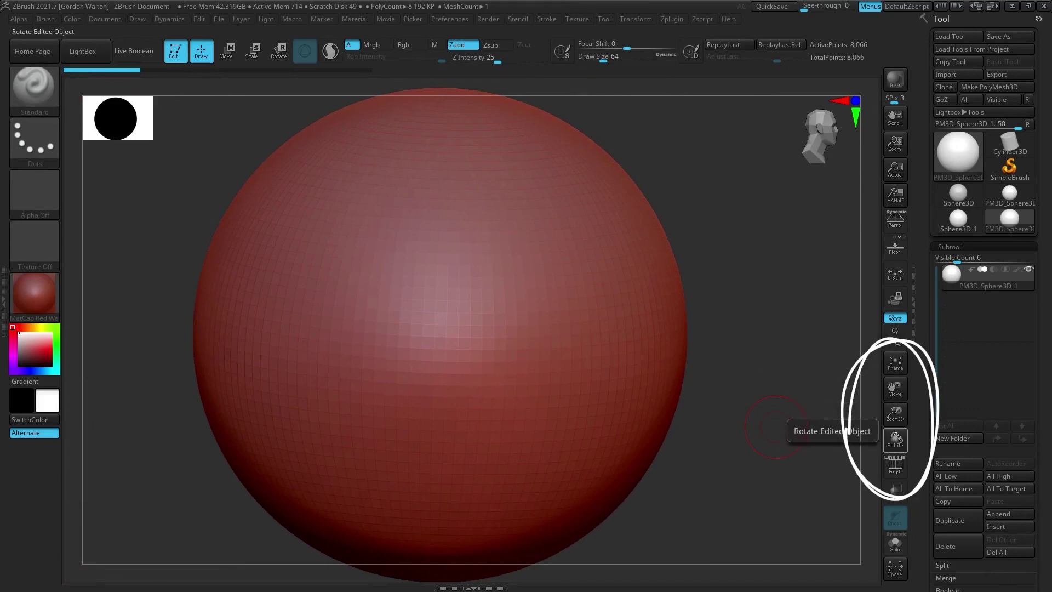
Frame the sphere on the canvas and restrict view rotation to the Y axis
{"action": "left_click_drag", "start_coordinate": [895, 388], "coordinate": [804, 456]}
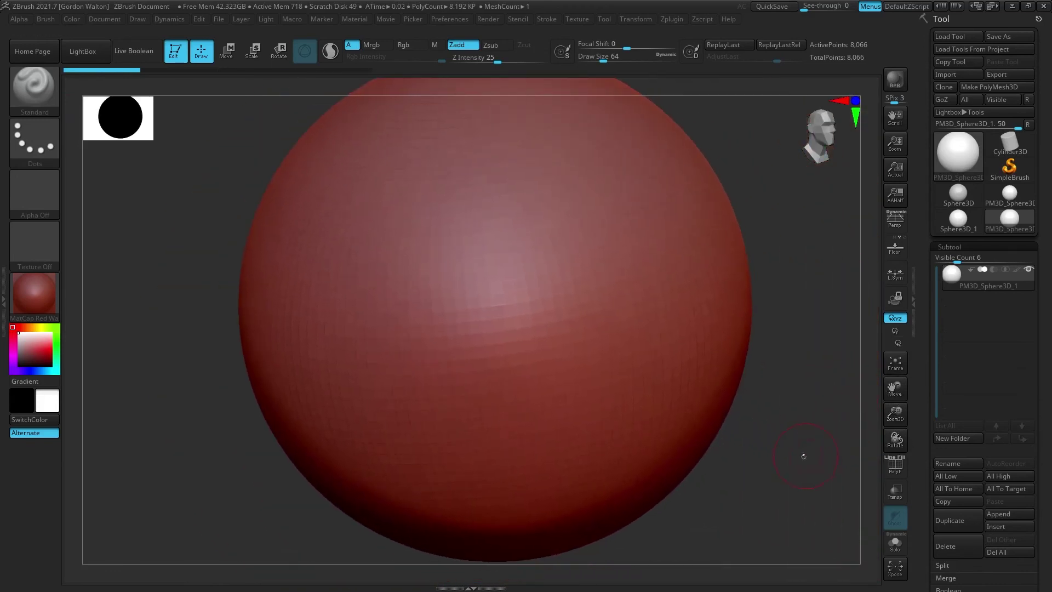
{"action": "left_click", "coordinate": [895, 363]}
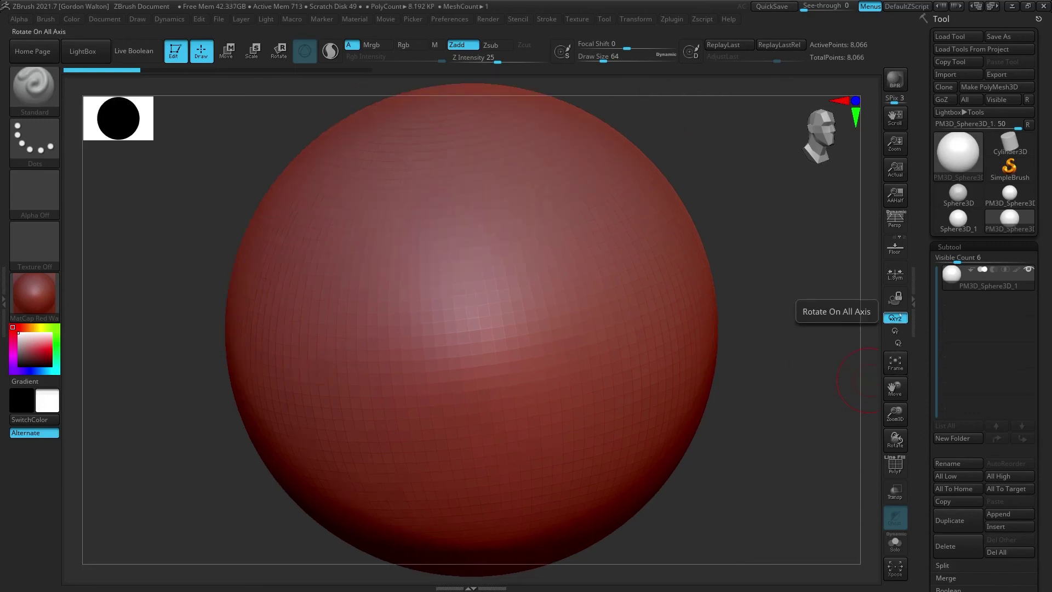
{"action": "left_click", "coordinate": [895, 331]}
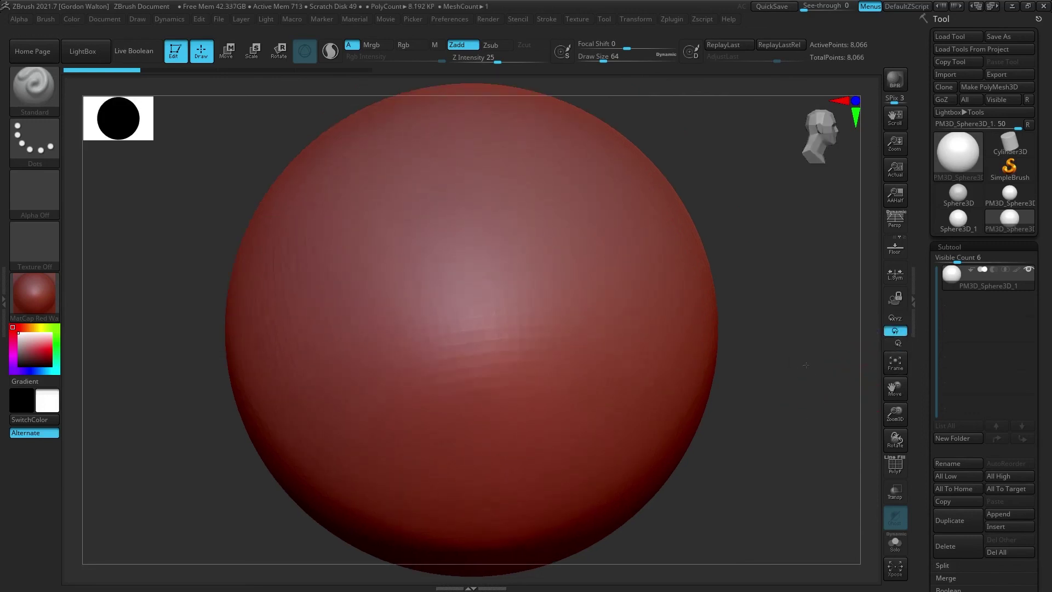
Rotate the sphere about the Y axis, switch to the Z-axis restriction, and restore free XYZ rotation
{"action": "left_click_drag", "start_coordinate": [805, 366], "coordinate": [726, 368]}
{"action": "left_click", "coordinate": [898, 344]}
{"action": "left_click", "coordinate": [895, 318]}
Display the PolyFrame wireframe on the sphere to examine its polygons, check the transparency option, and hide the wireframe again
{"action": "left_click", "coordinate": [895, 466]}
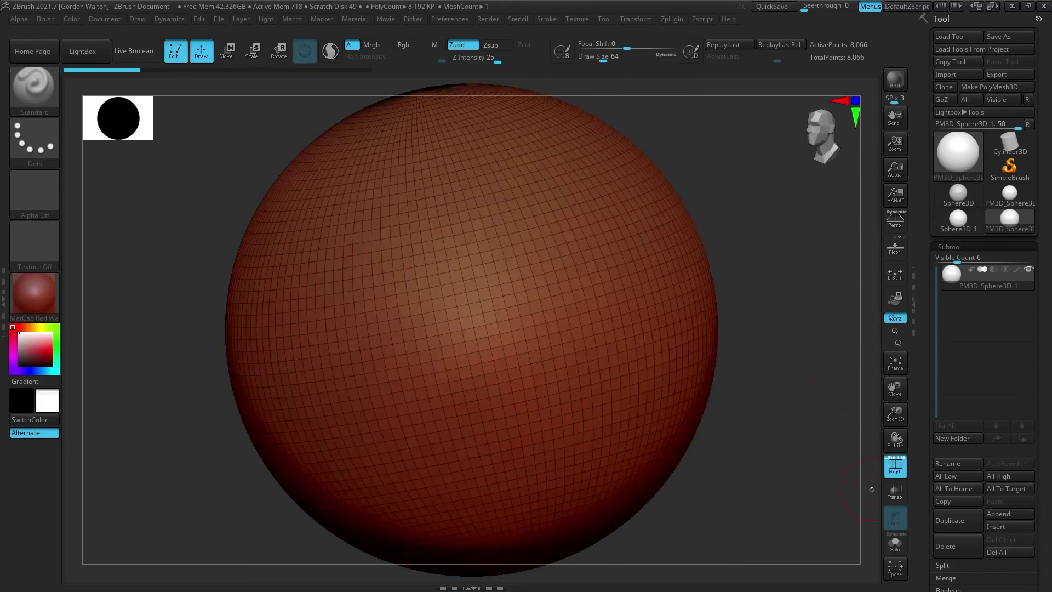
{"action": "left_click", "coordinate": [895, 492]}
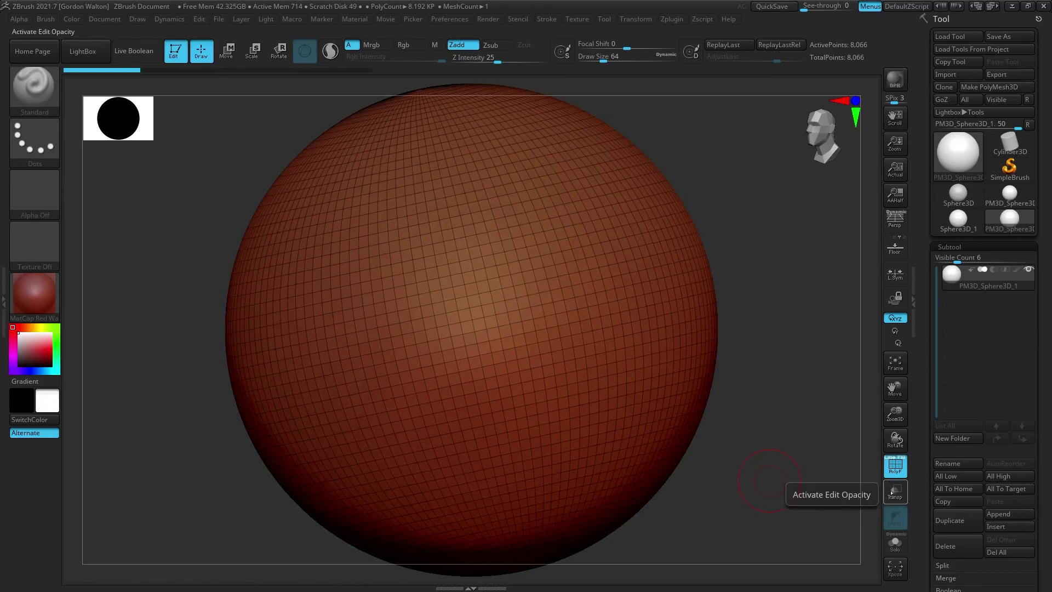
{"action": "left_click", "coordinate": [895, 465]}
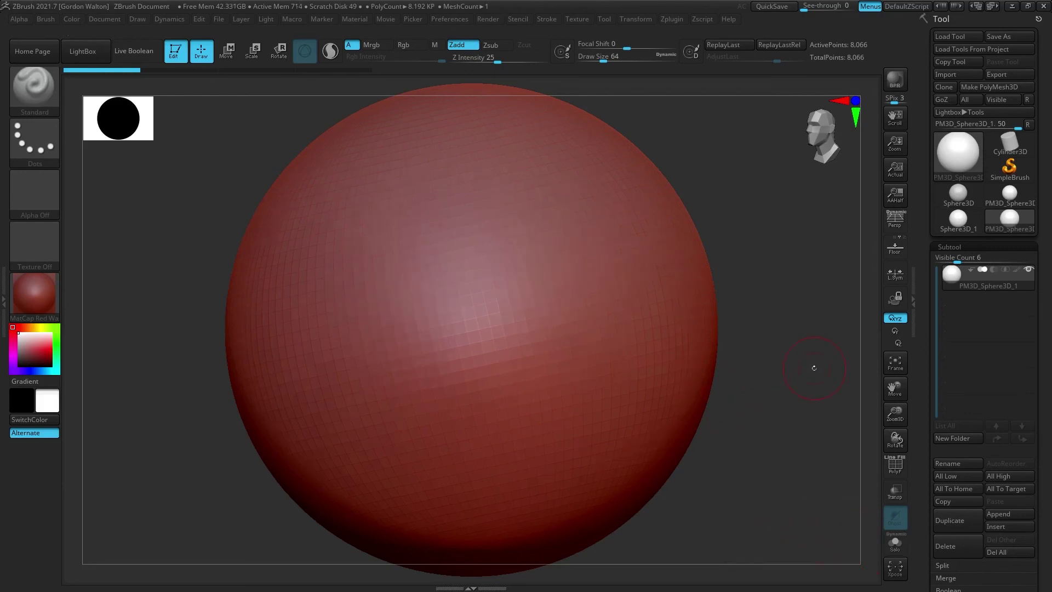
Practise the Move, Zoom3D and Rotate view operations on the sphere with free rotation enabled
{"action": "left_click_drag", "start_coordinate": [814, 369], "coordinate": [756, 440]}
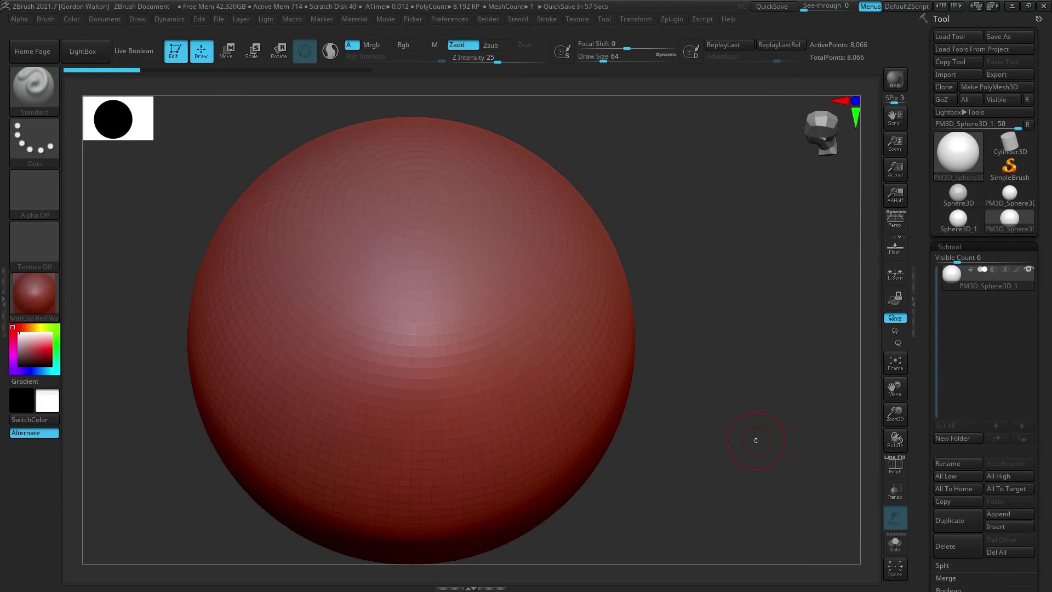
{"action": "left_click_drag", "start_coordinate": [895, 415], "coordinate": [788, 491]}
{"action": "left_click_drag", "start_coordinate": [877, 438], "coordinate": [819, 451]}
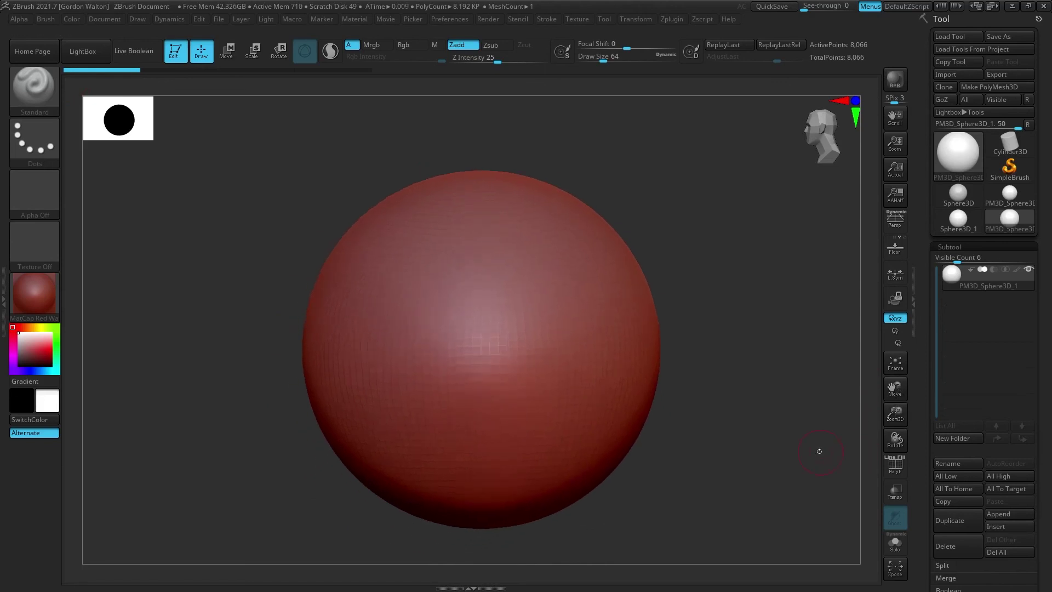
{"action": "left_click_drag", "start_coordinate": [885, 422], "coordinate": [853, 379]}
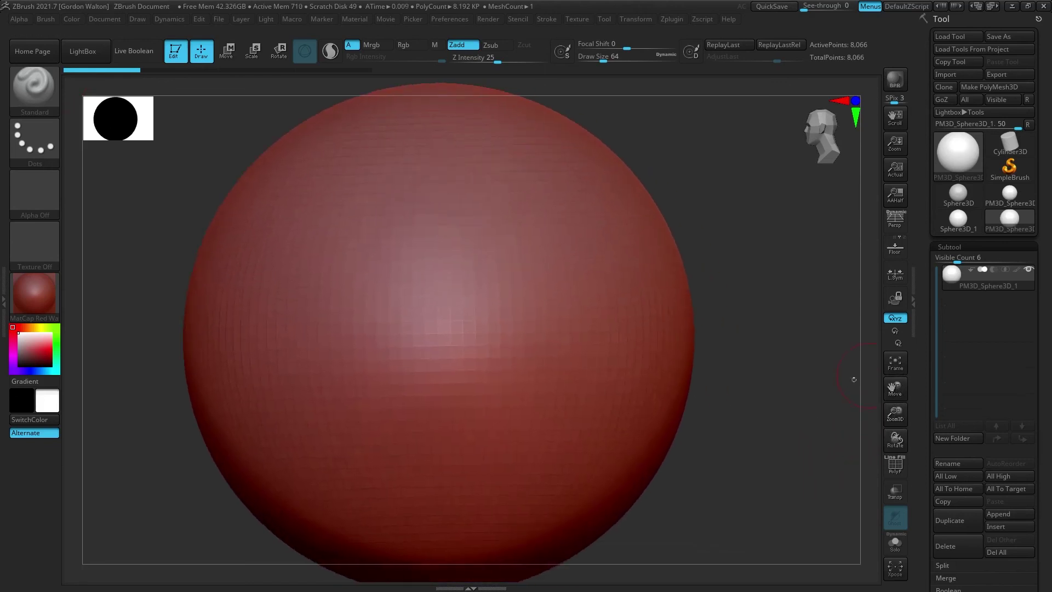
{"action": "left_click_drag", "start_coordinate": [863, 416], "coordinate": [893, 388]}
{"action": "left_click_drag", "start_coordinate": [833, 447], "coordinate": [815, 447]}
{"action": "left_click_drag", "start_coordinate": [894, 388], "coordinate": [910, 396]}
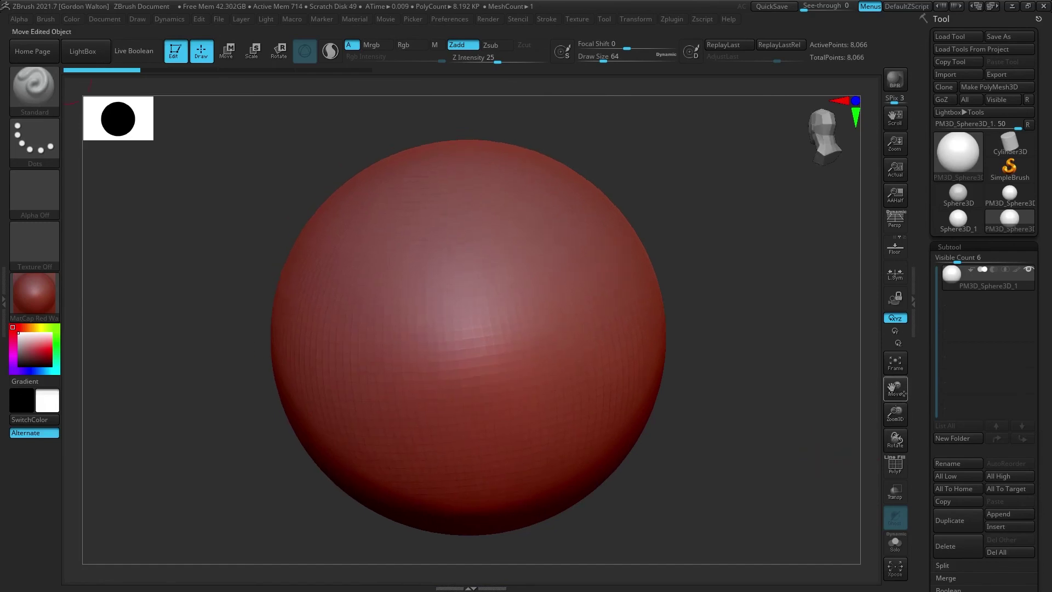